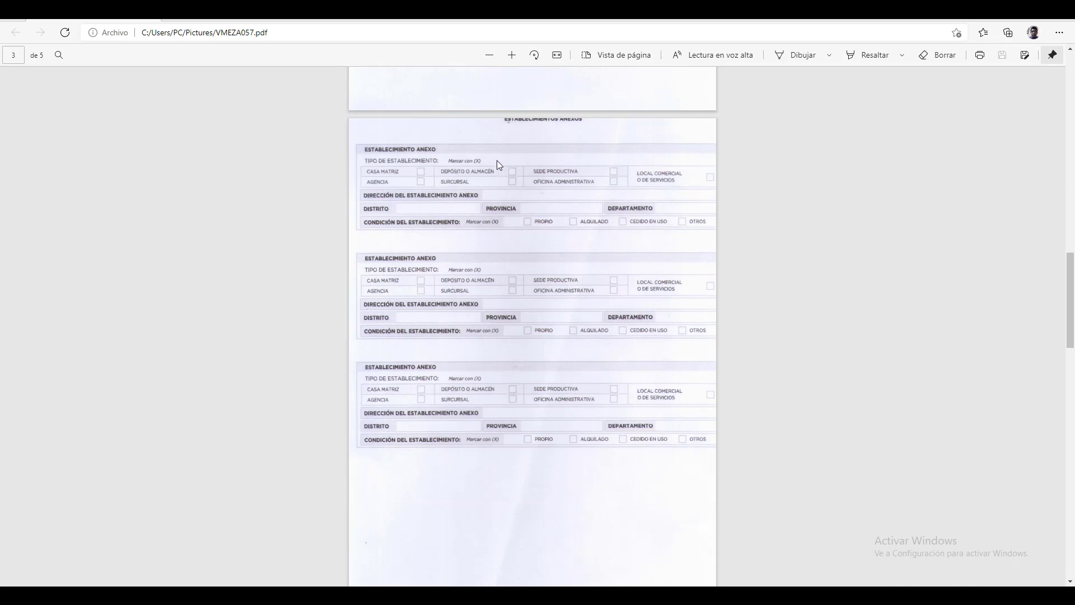
Step: Scroll through all five pages of VMEZA057.pdf, then return to the reactivation guide on page 1
scroll(441, 386, "up", 10)
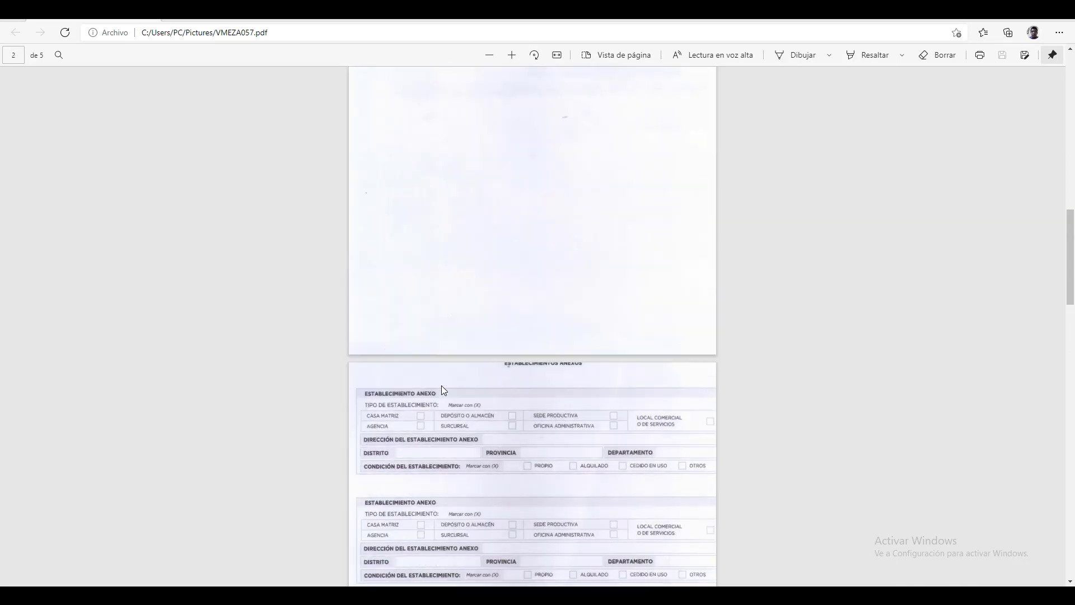
scroll(446, 442, "down", 10)
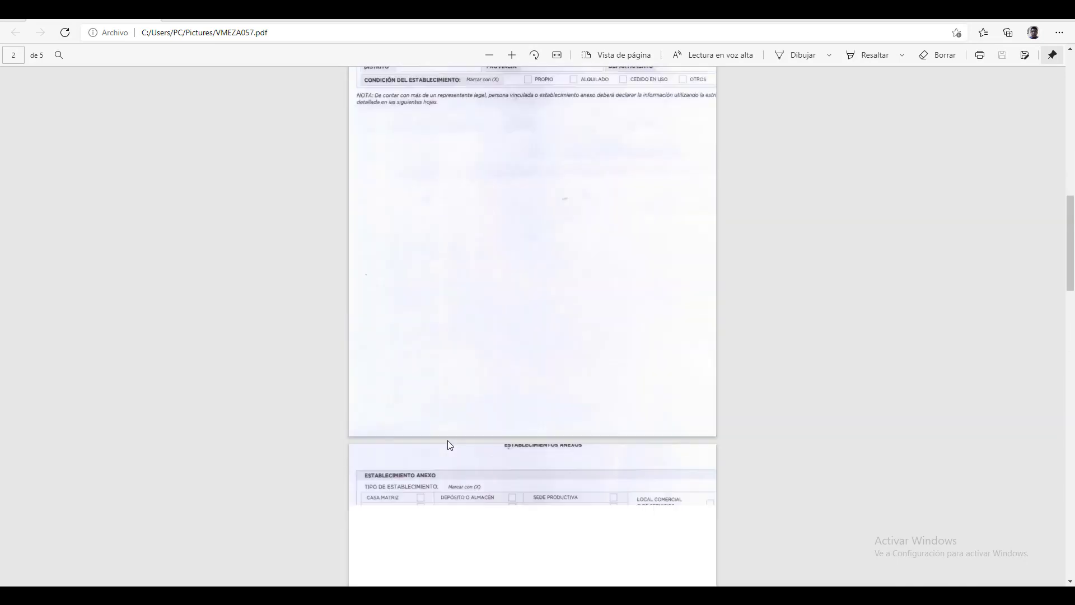
scroll(545, 390, "down", 10)
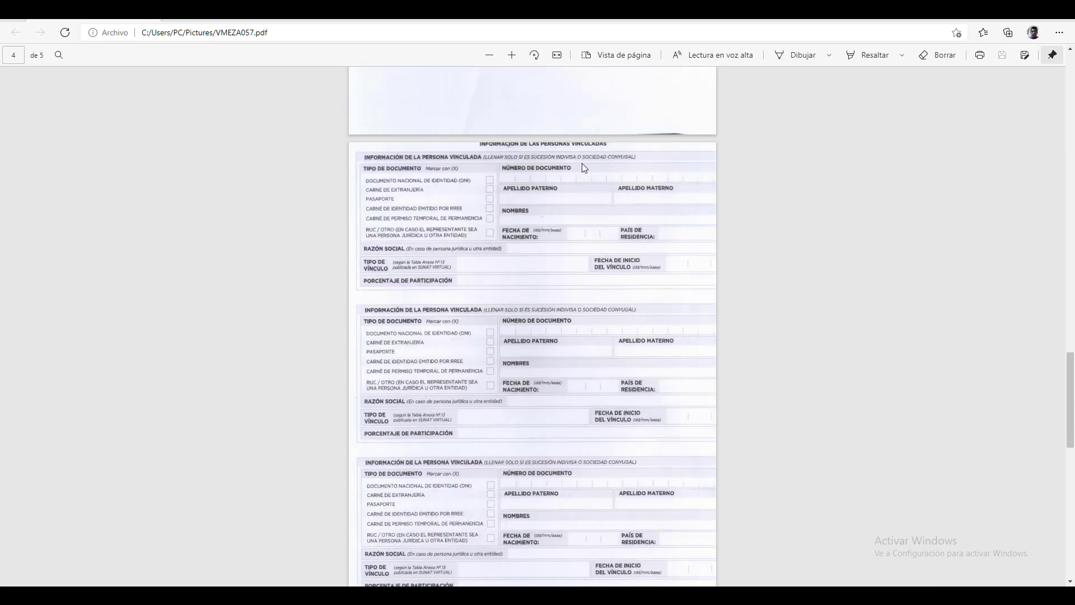
scroll(558, 290, "down", 9)
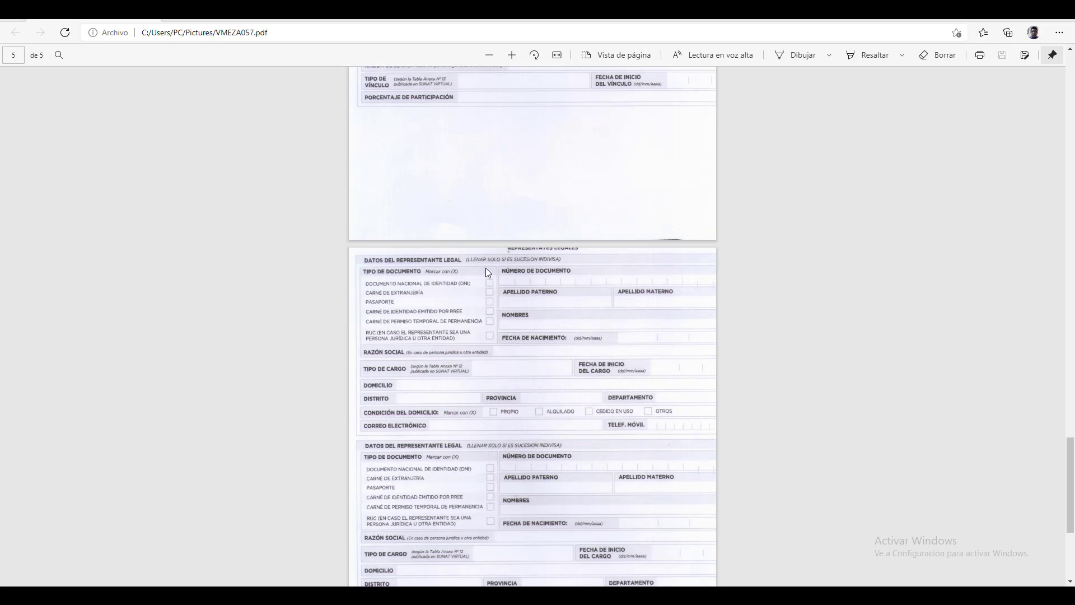
scroll(583, 305, "down", 5)
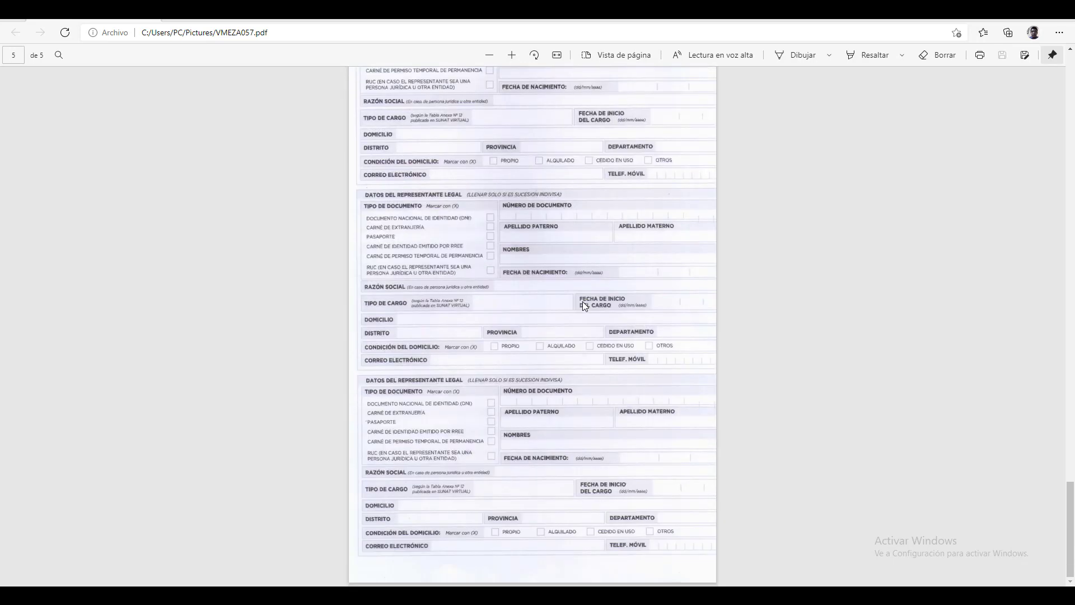
scroll(583, 304, "up", 20)
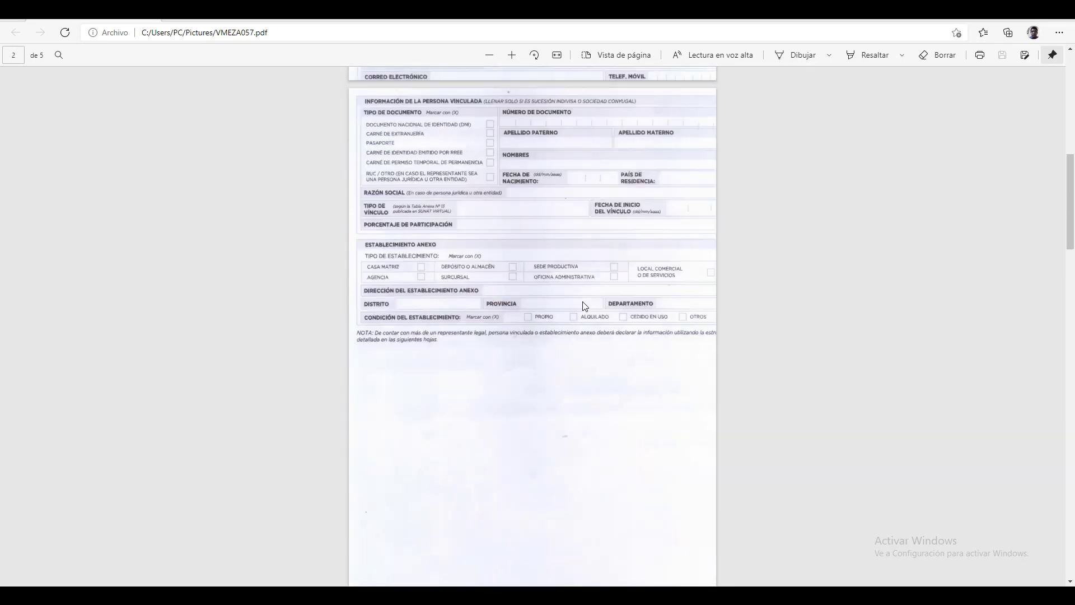
scroll(583, 306, "up", 12)
scroll(582, 307, "down", 3)
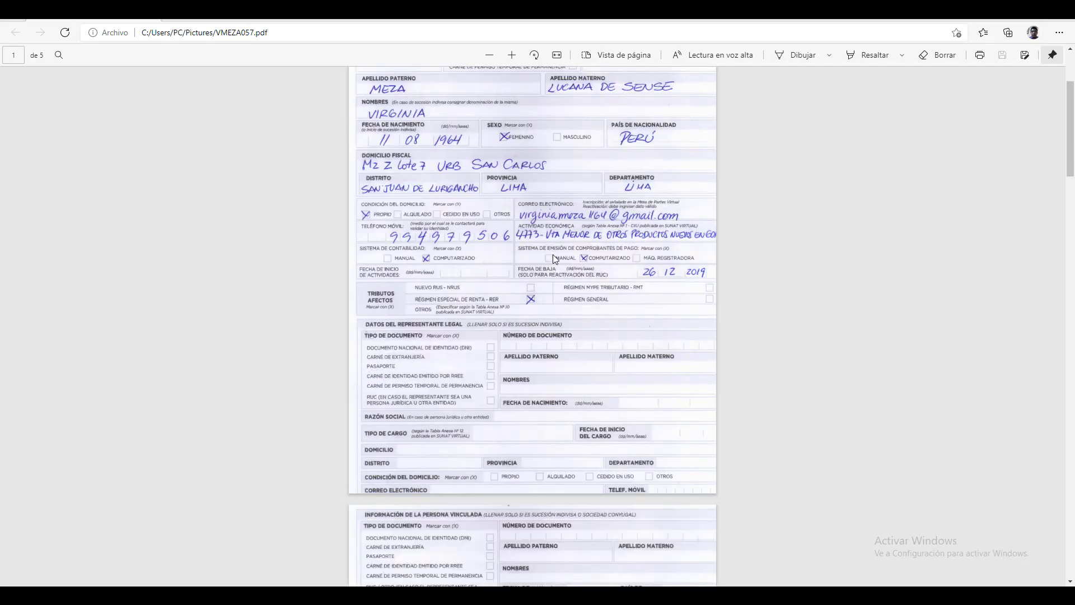
scroll(535, 279, "up", 3)
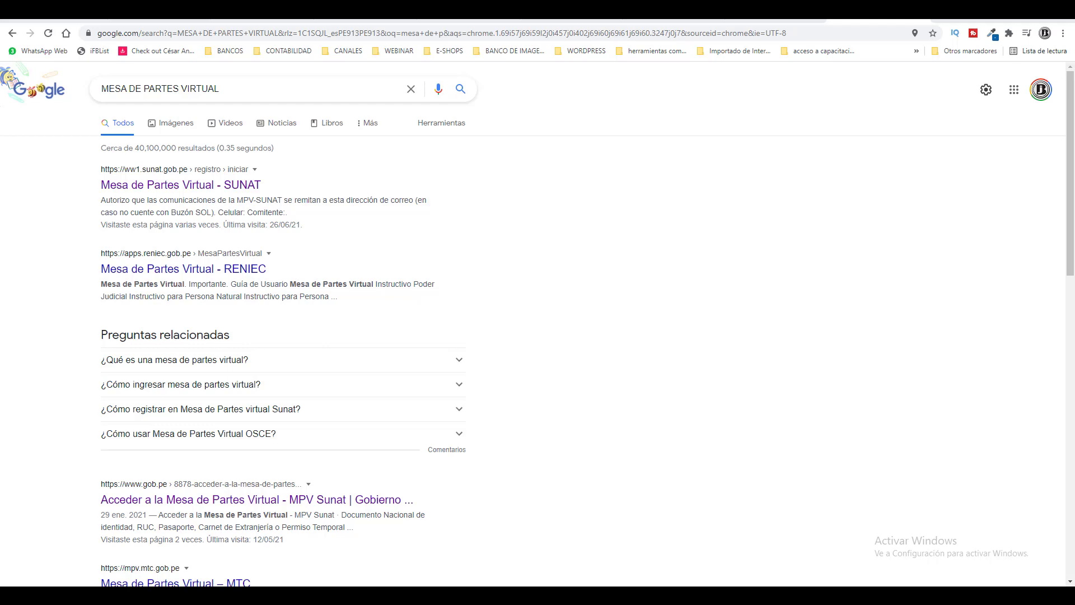
Step: Open the 'Mesa de Partes Virtual - SUNAT' search result to reach the Registro de Expediente MPV form
left_click(175, 188)
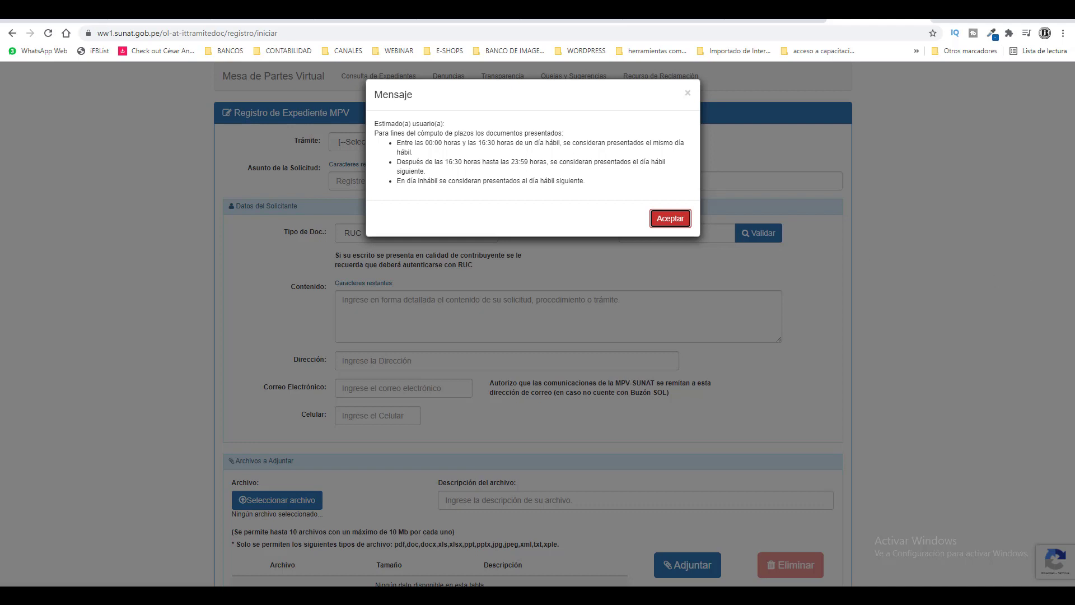
Step: Dismiss the filing-hours notice and set Trámite to Tributos Internos
key("Return")
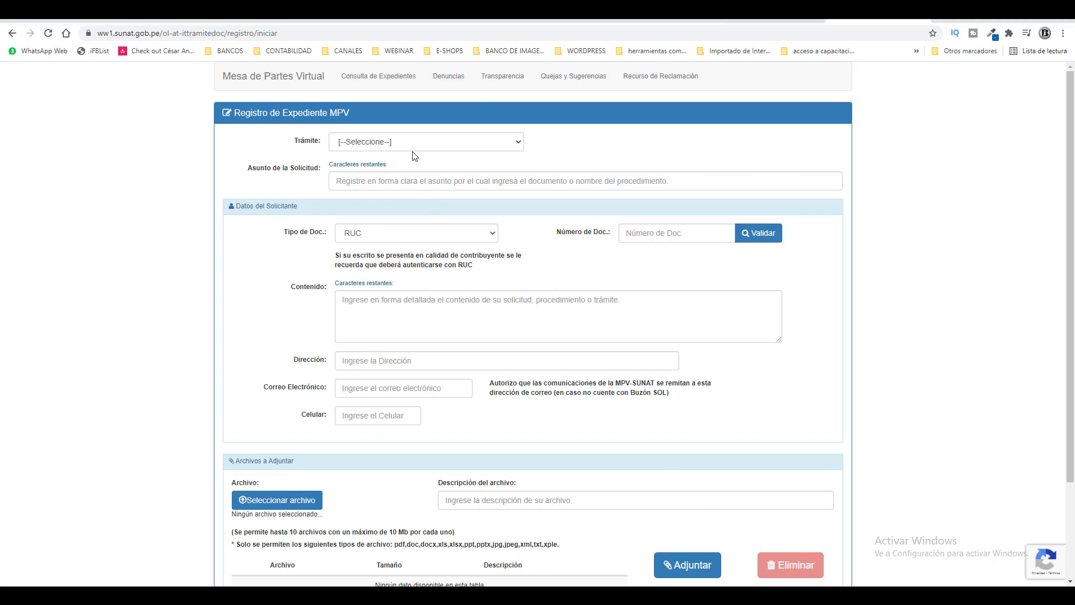
left_click(412, 146)
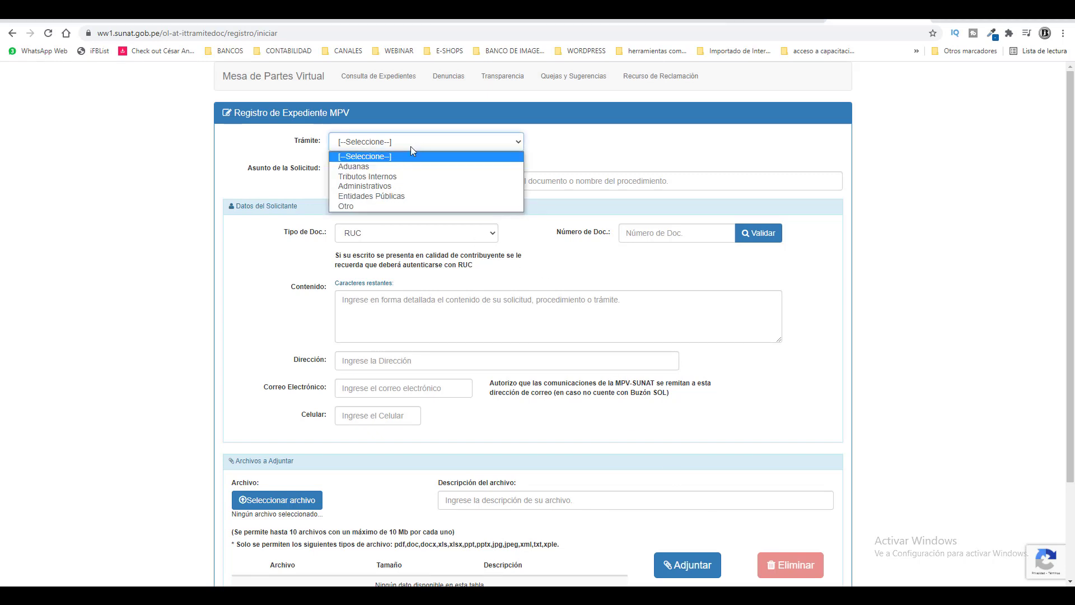
left_click(393, 176)
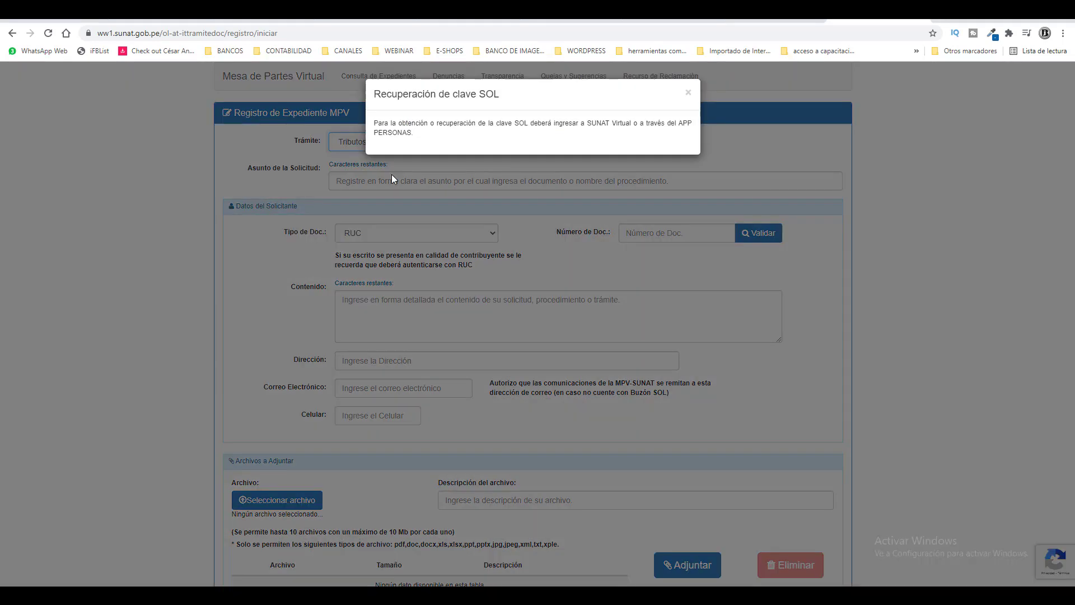
Step: Close the Clave SOL notice and enter the subject 'solicito reactivacion de ruc persona natural con negocio'
left_click(688, 93)
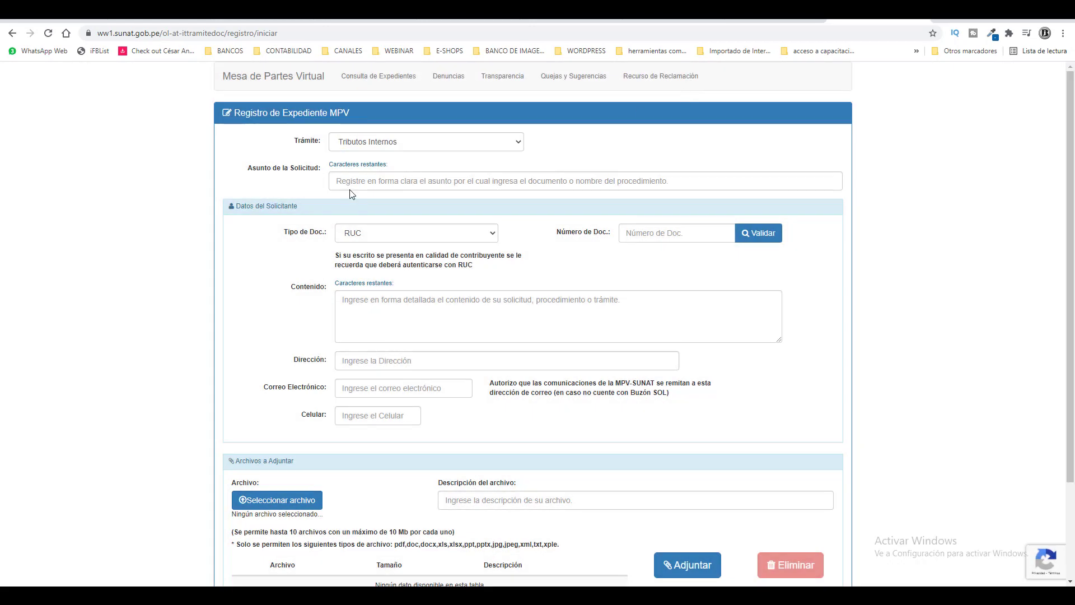
left_click(380, 184)
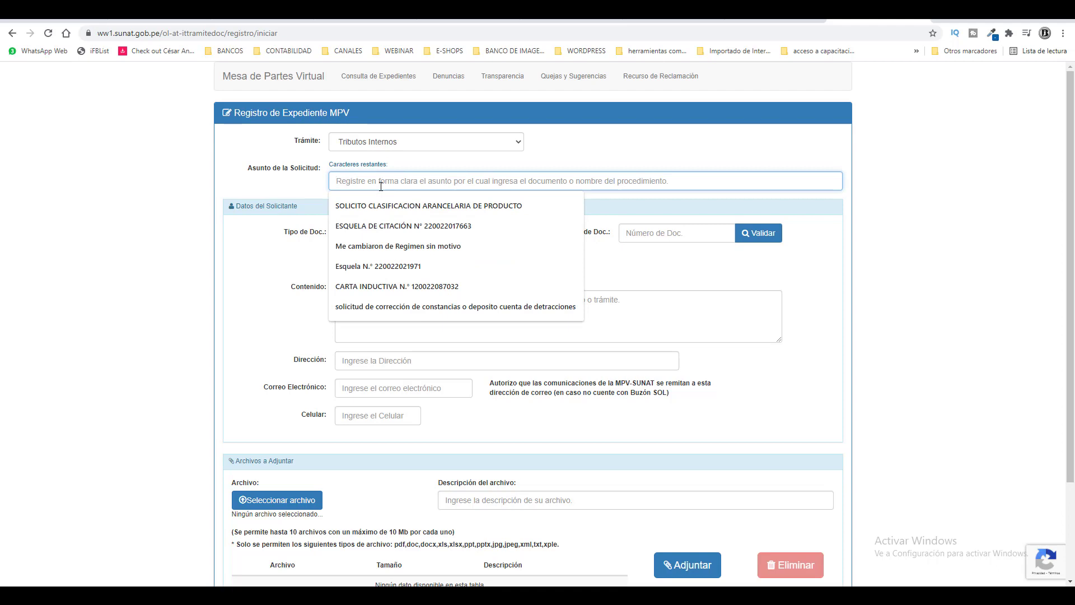
type("sol")
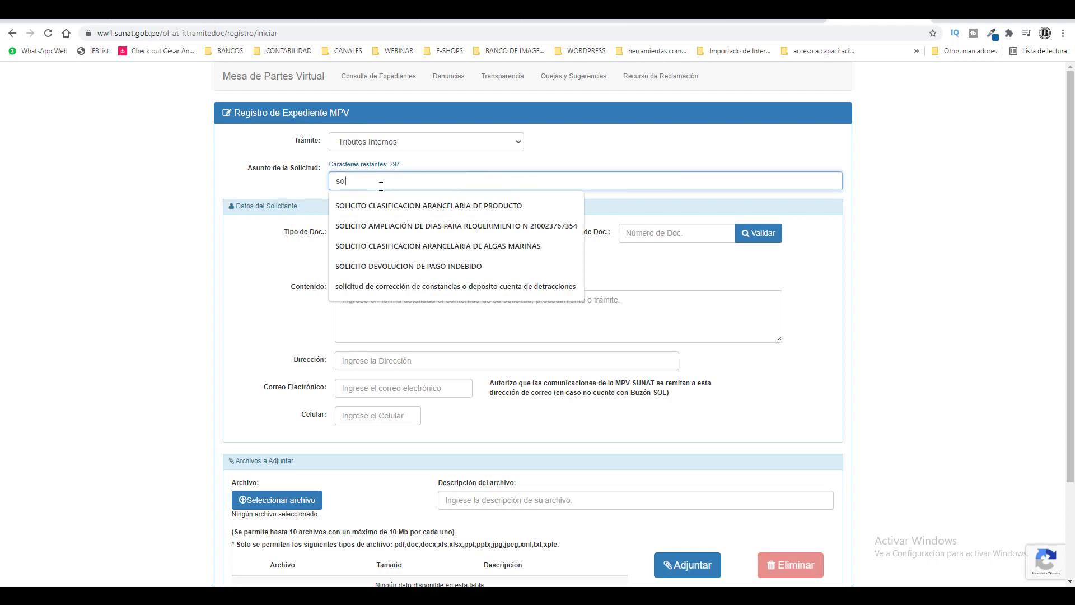
type("icito reac")
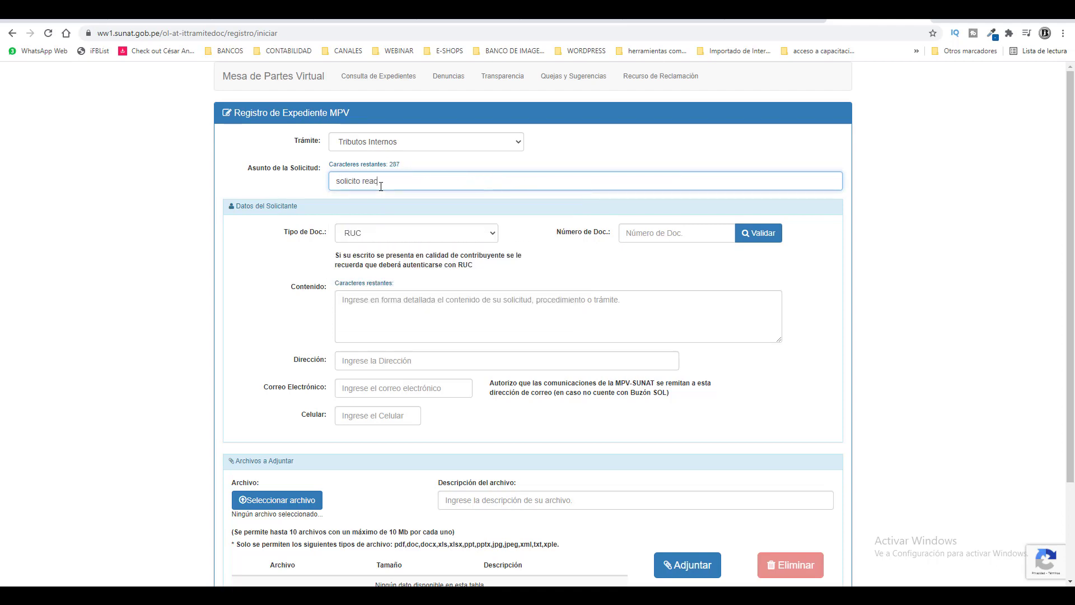
type("tivacion de ruc persona natural con negocio")
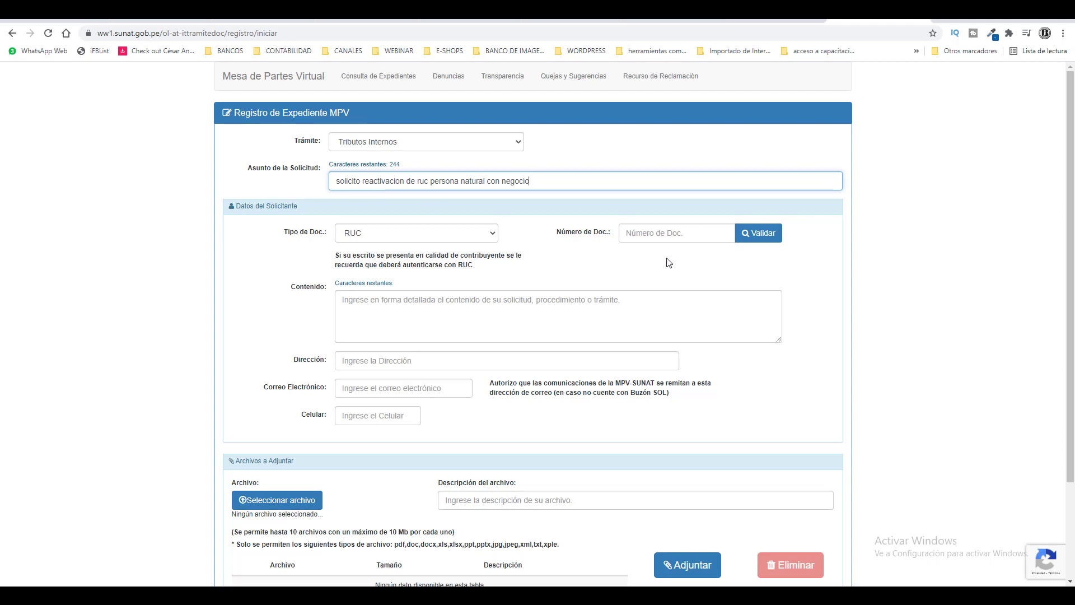
Step: Enter the applicant's RUC number, validate it, and confirm identity by signing in with Clave SOL
left_click(668, 232)
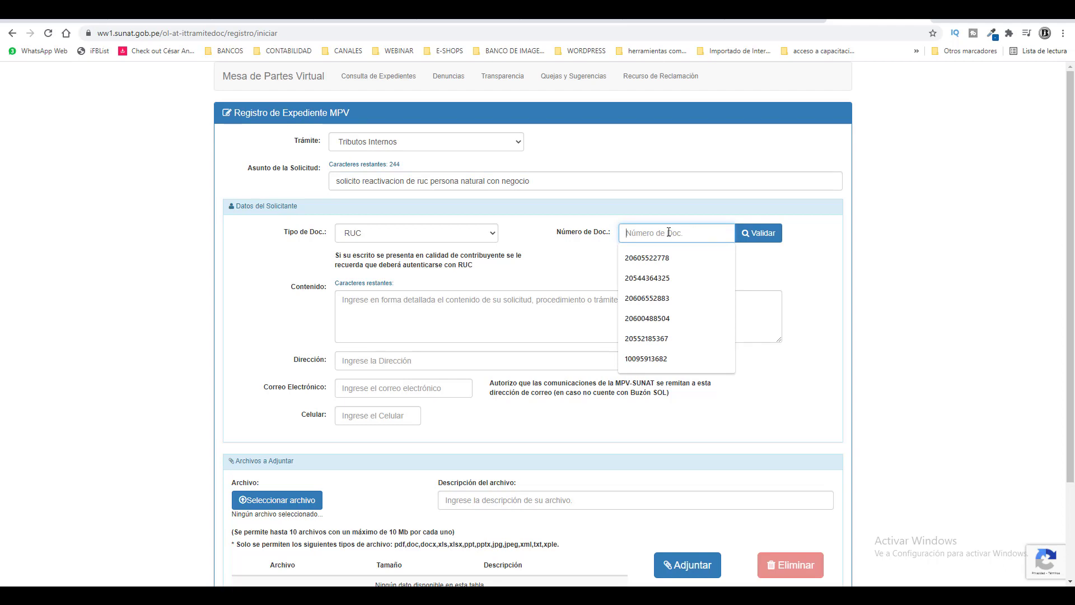
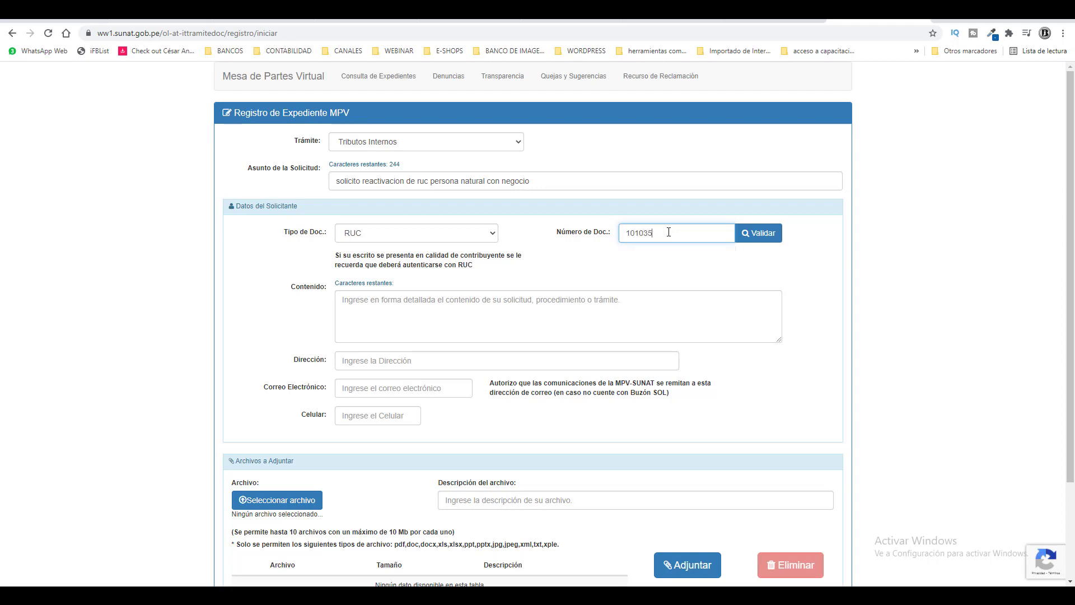
left_click(747, 239)
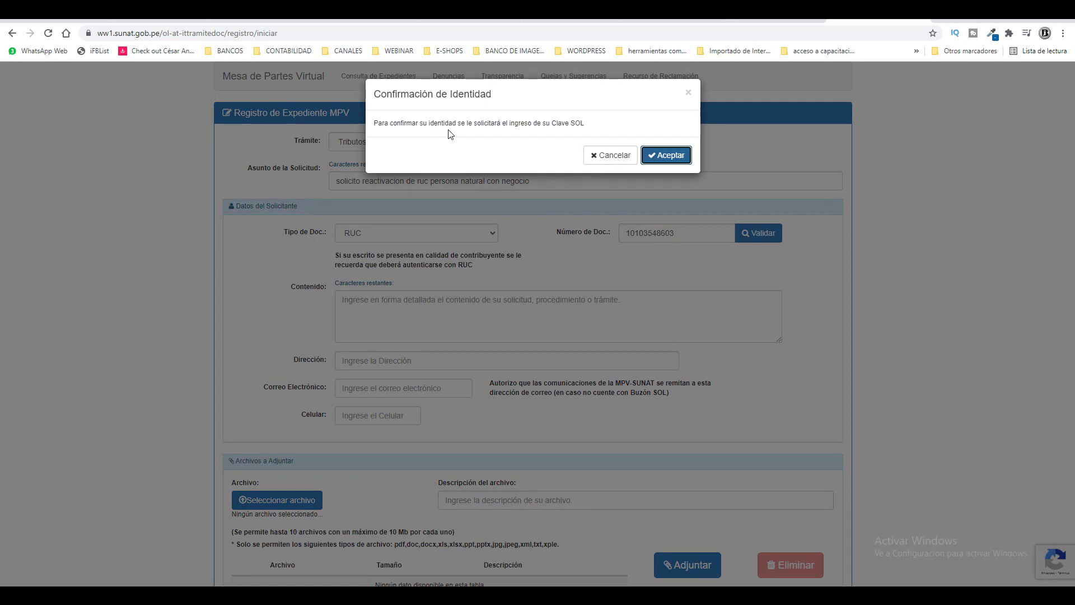
left_click(669, 157)
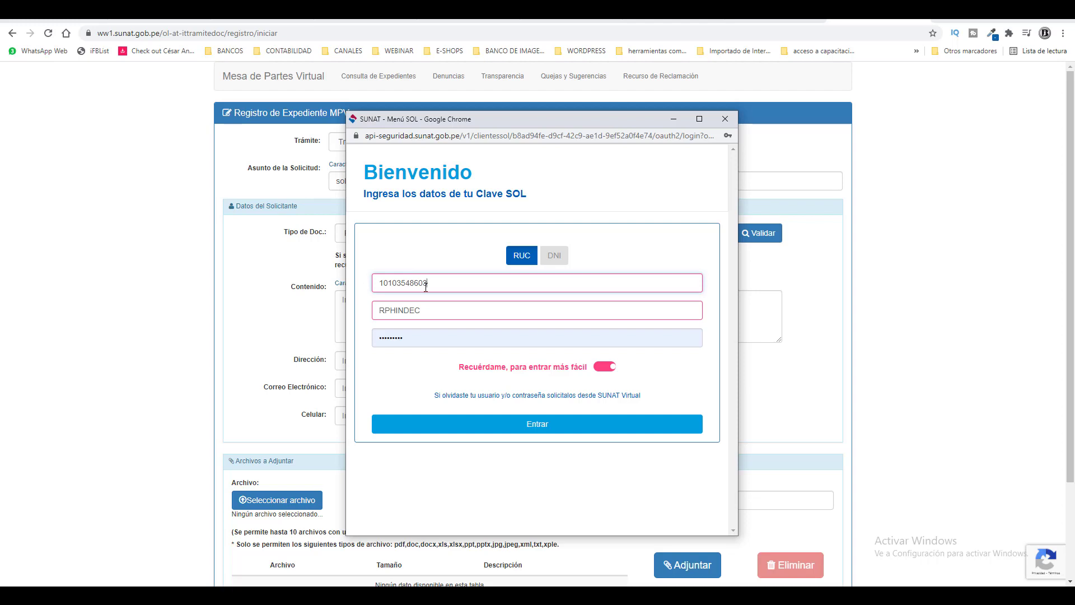
left_click(479, 430)
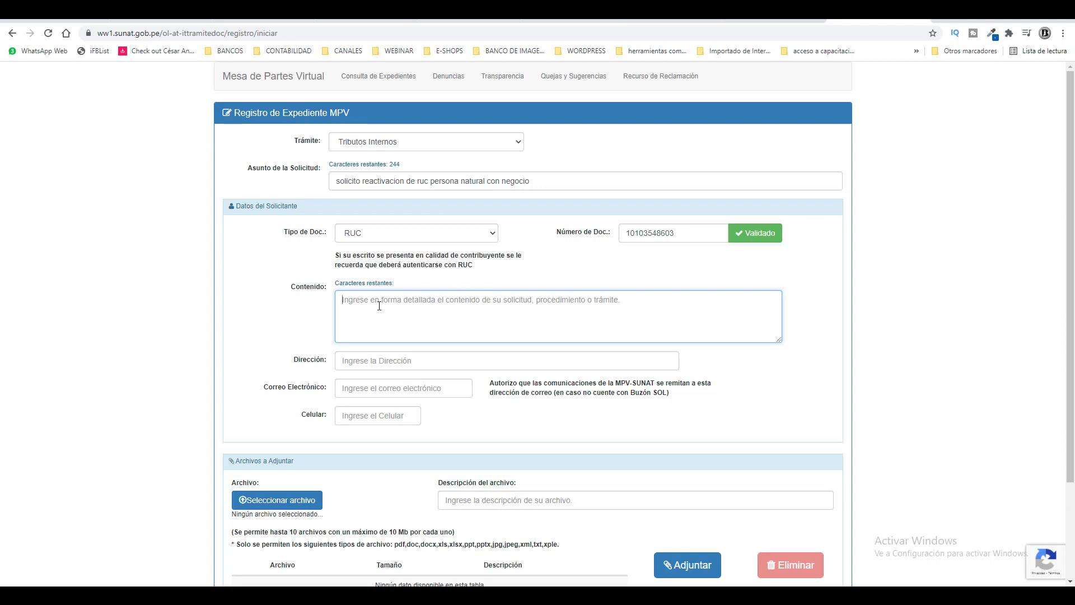
Step: Write 'solicito reactivación del ruc en régimen especial de impuesto a la renta.' in Contenido
type("solicito")
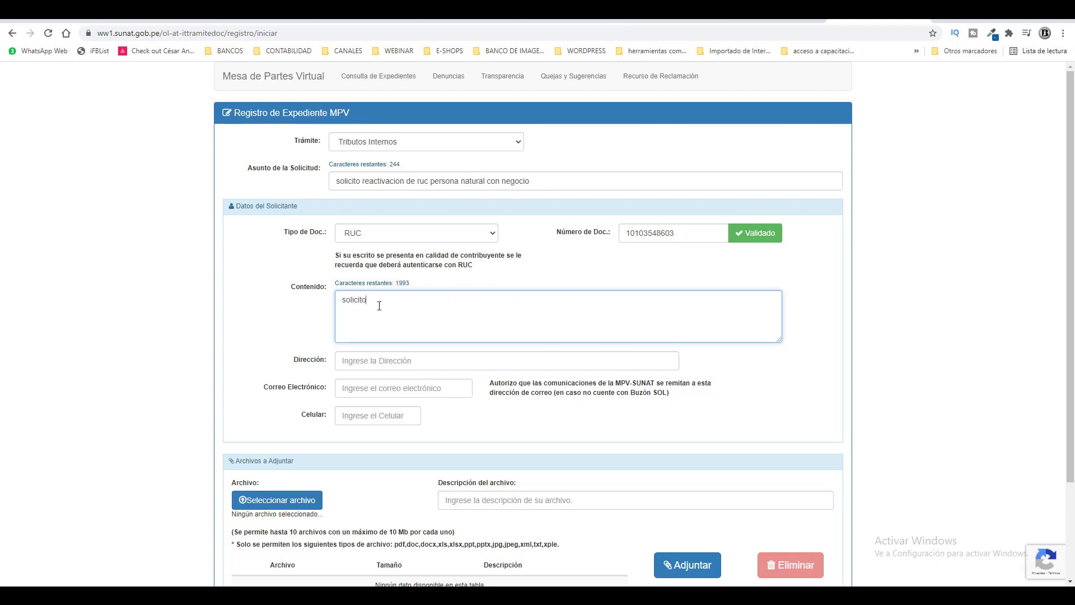
type(" reacticaci")
key("BackSpace")
key("BackSpace")
key("BackSpace")
type("vación del ruc en regimen")
key("BackSpace")
key("BackSpace")
key("BackSpace")
key("BackSpace")
type("i")
key("BackSpace")
type("égimen especial de ")
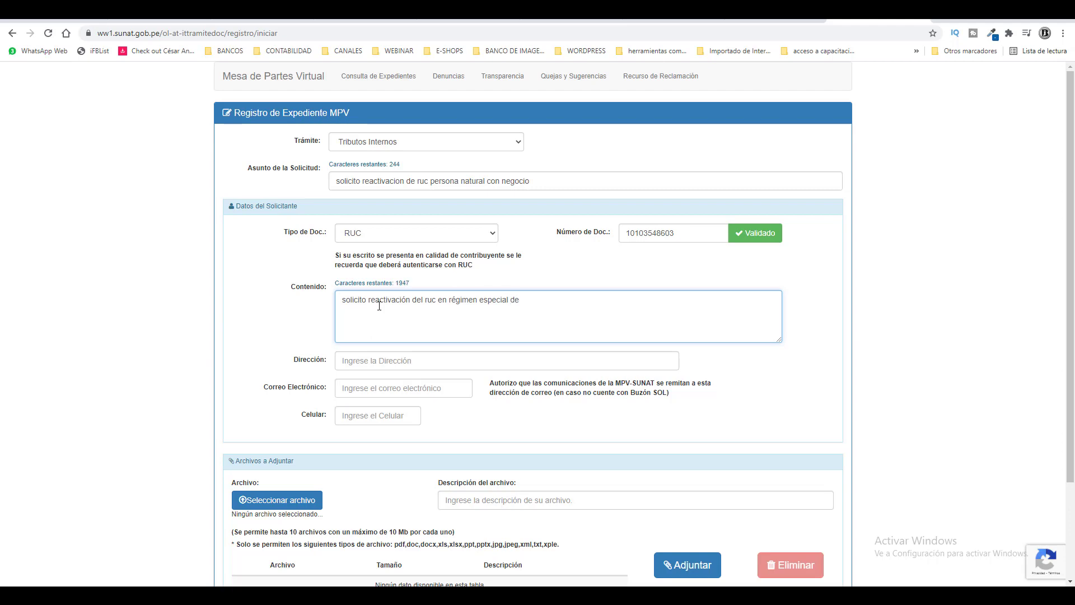
type("impuesto a la renta.")
Step: Fill in the applicant's postal address, e-mail address and mobile phone number
left_click(386, 362)
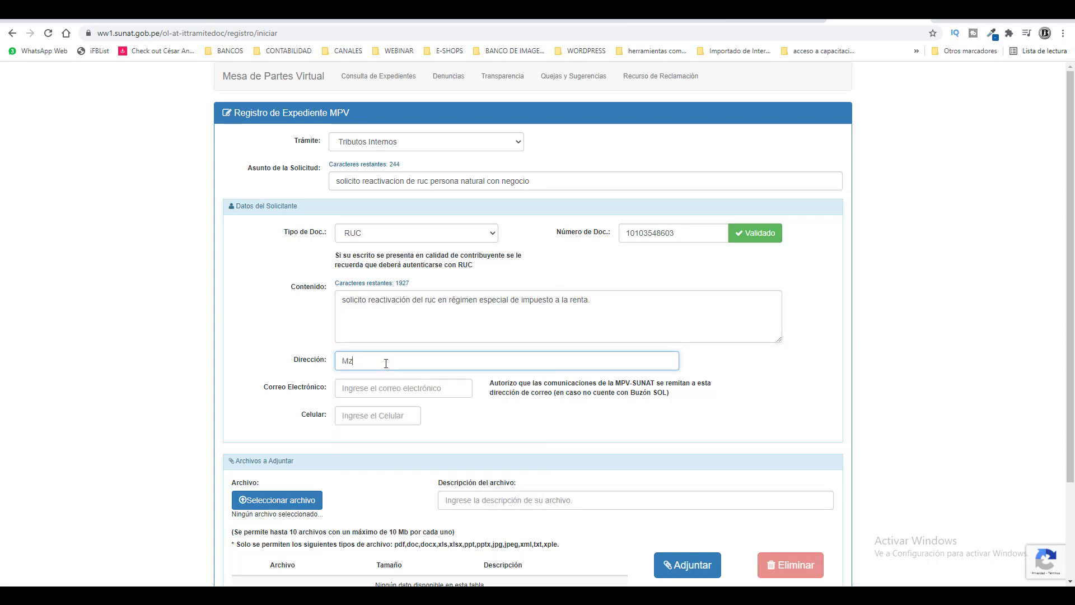
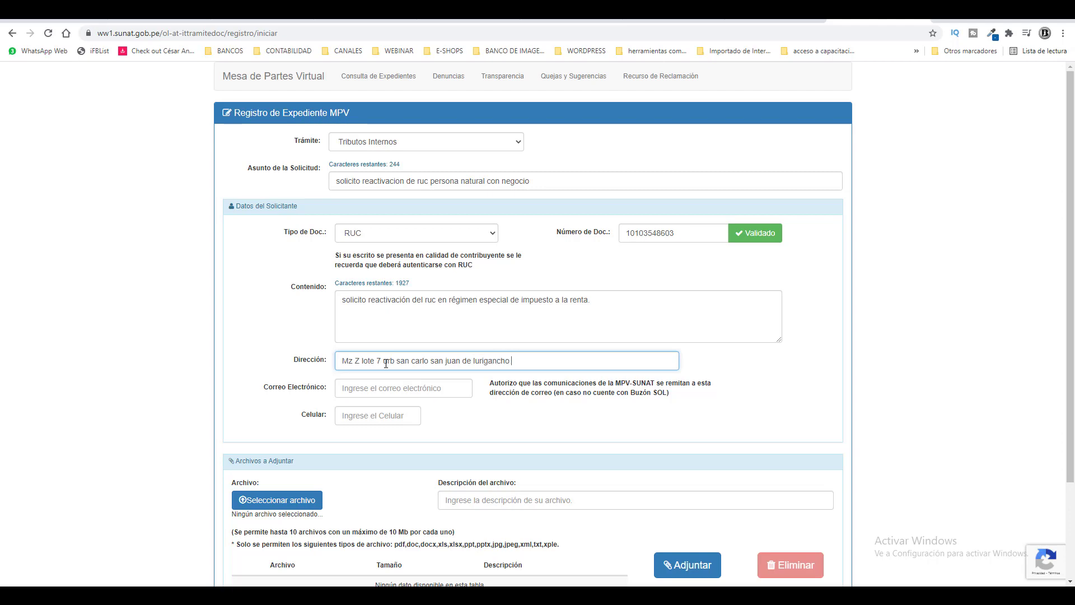
key("Tab")
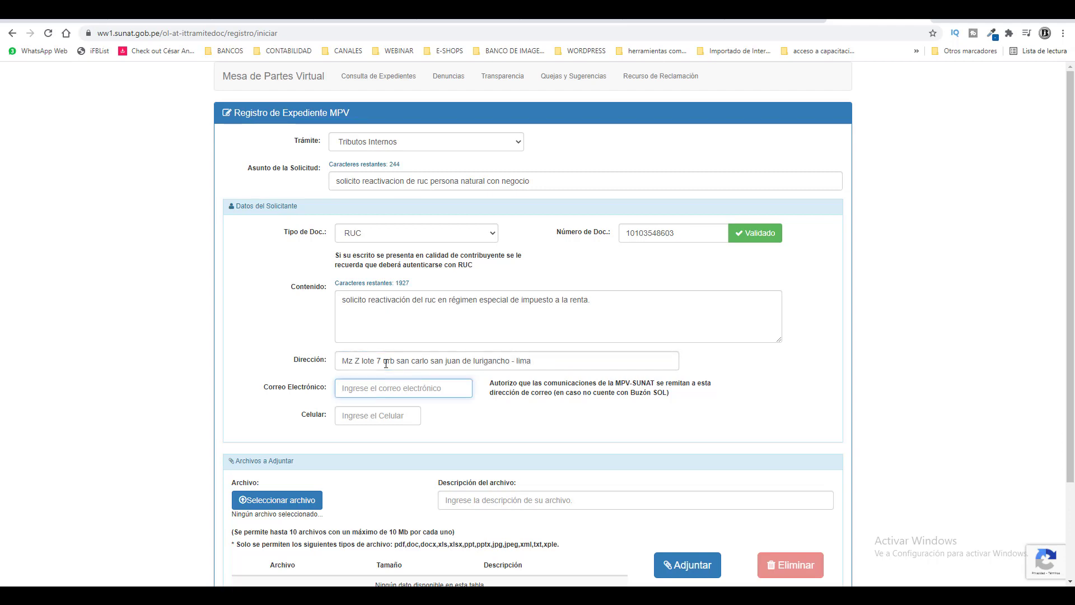
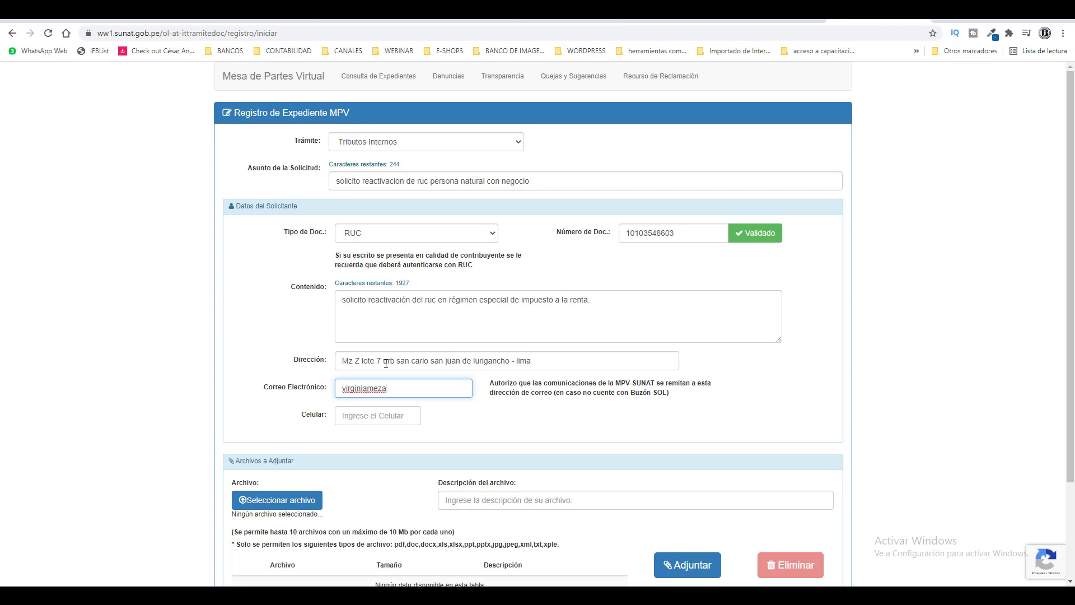
key("Tab")
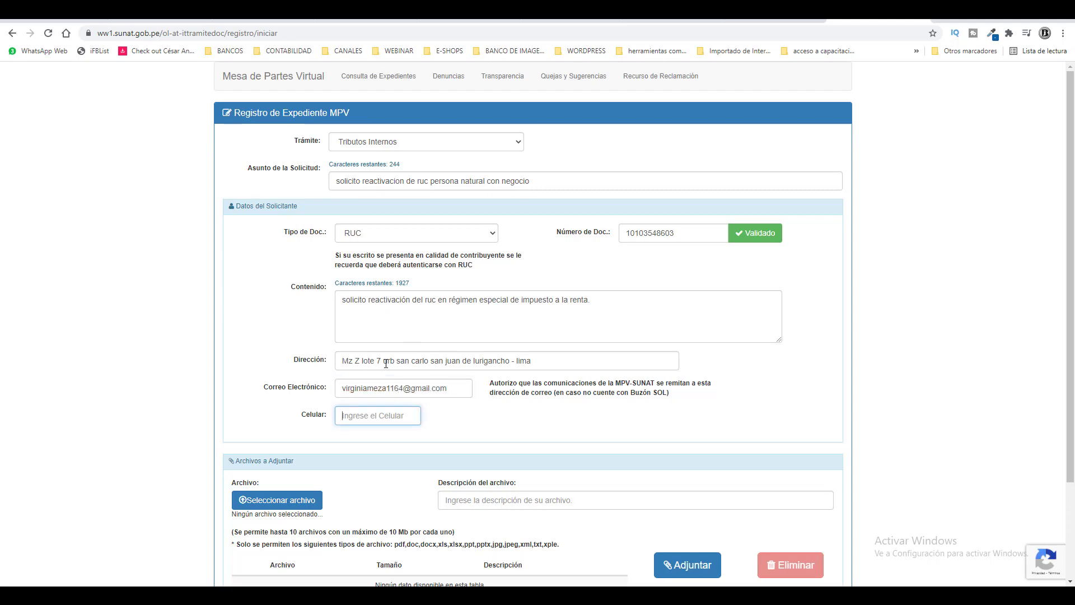
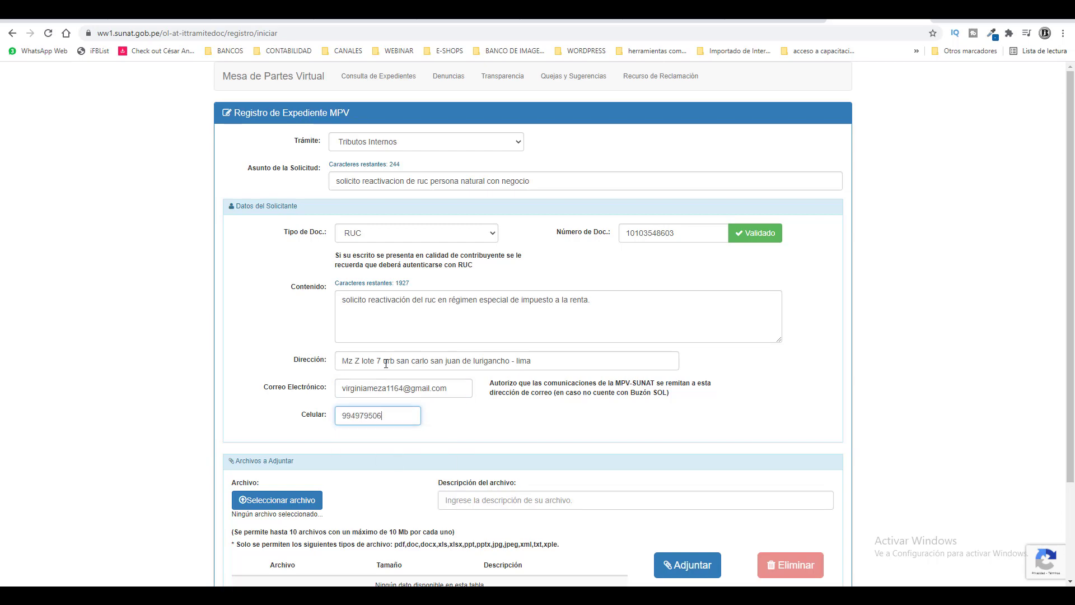
scroll(422, 393, "down", 3)
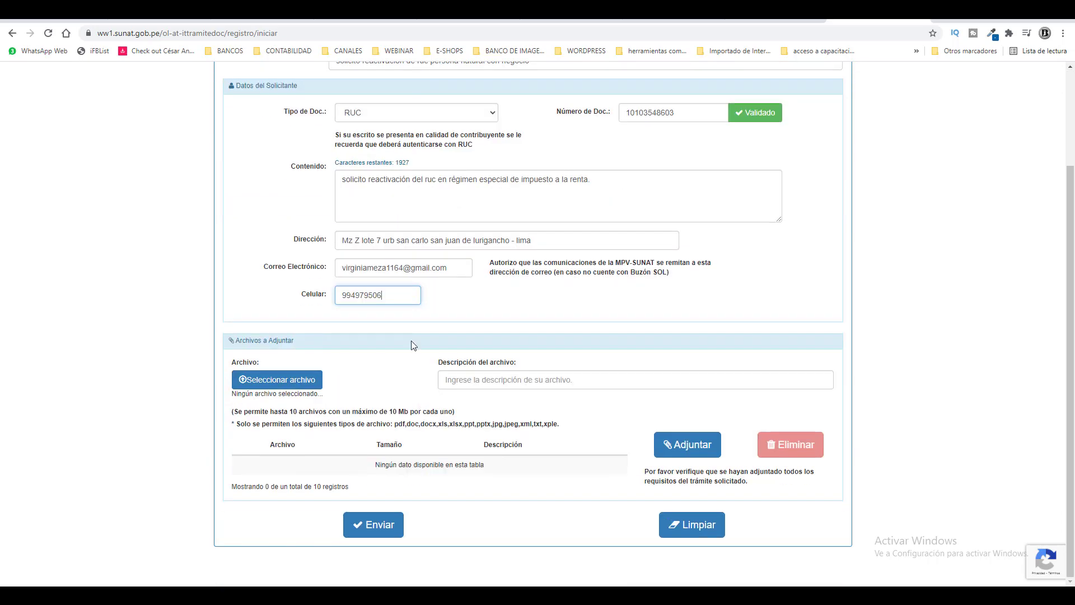
left_click(300, 385)
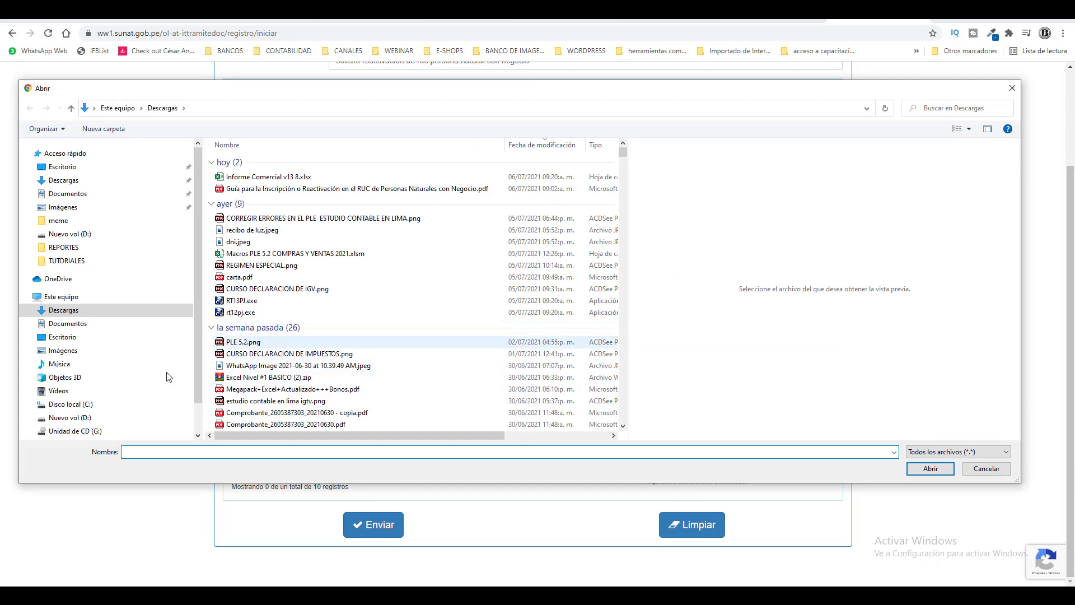
Step: Select VMEZA057.pdf from the Imágenes folder on drive D: as the attachment
left_click(84, 419)
left_click(82, 211)
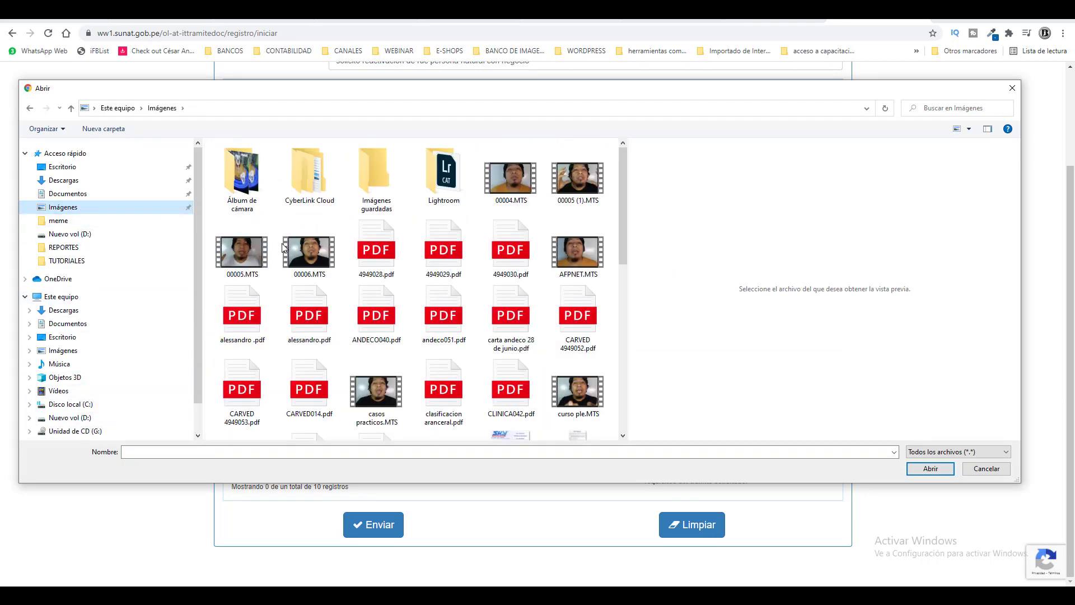
scroll(493, 388, "down", 10)
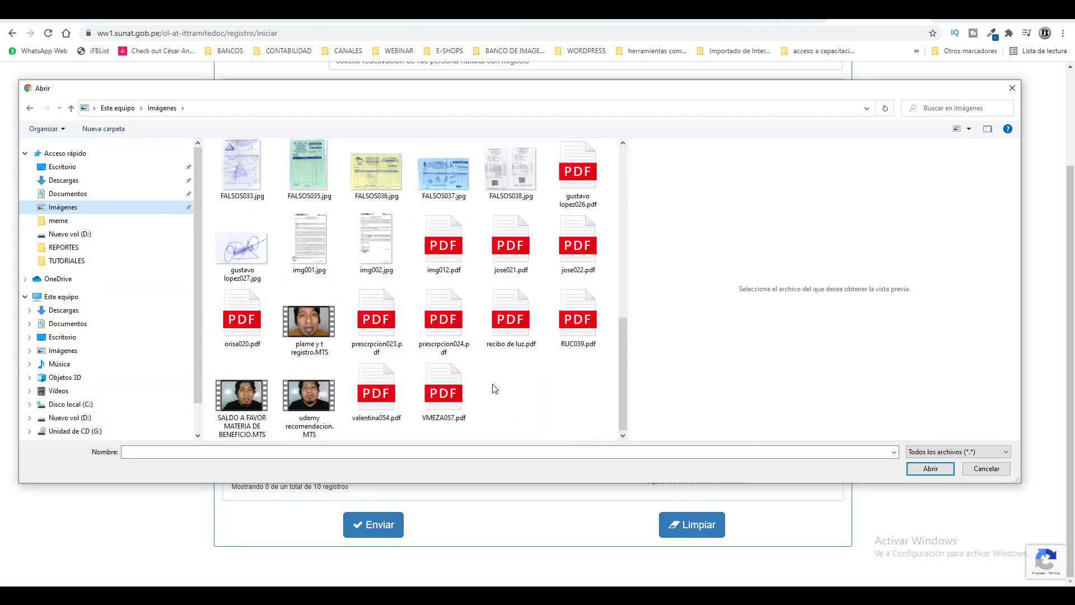
left_click(446, 395)
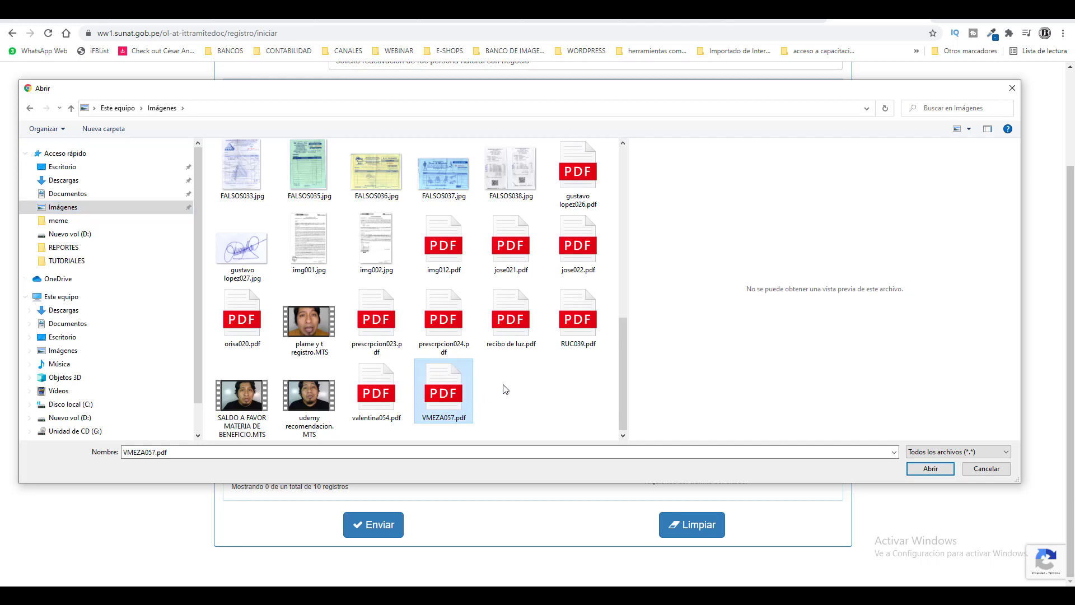
left_click(929, 469)
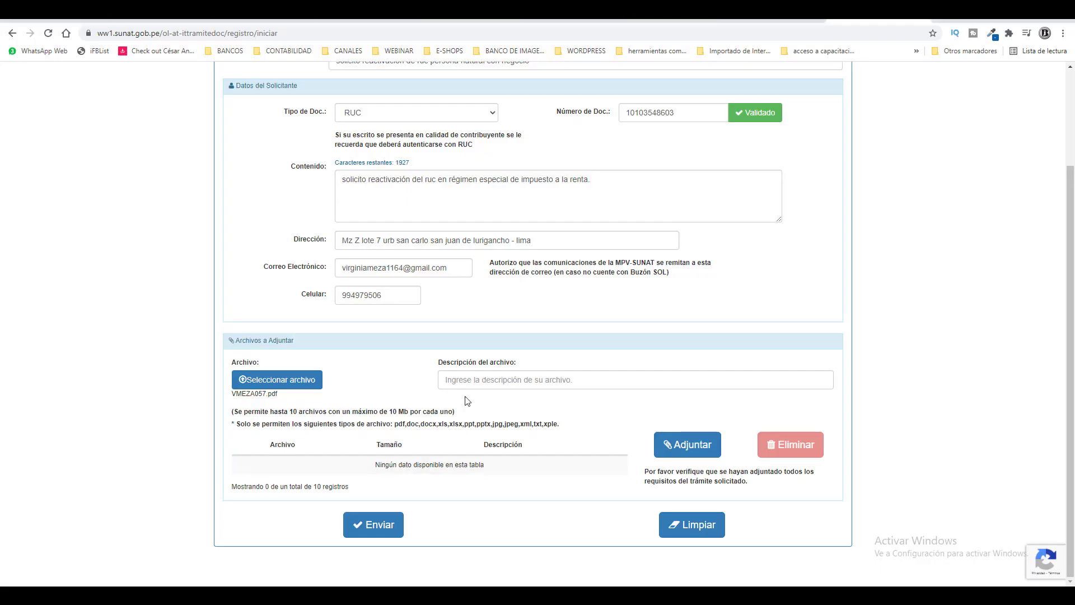
Step: Describe the file as 'guia para inscripción' and add it to the attachments list
left_click(494, 379)
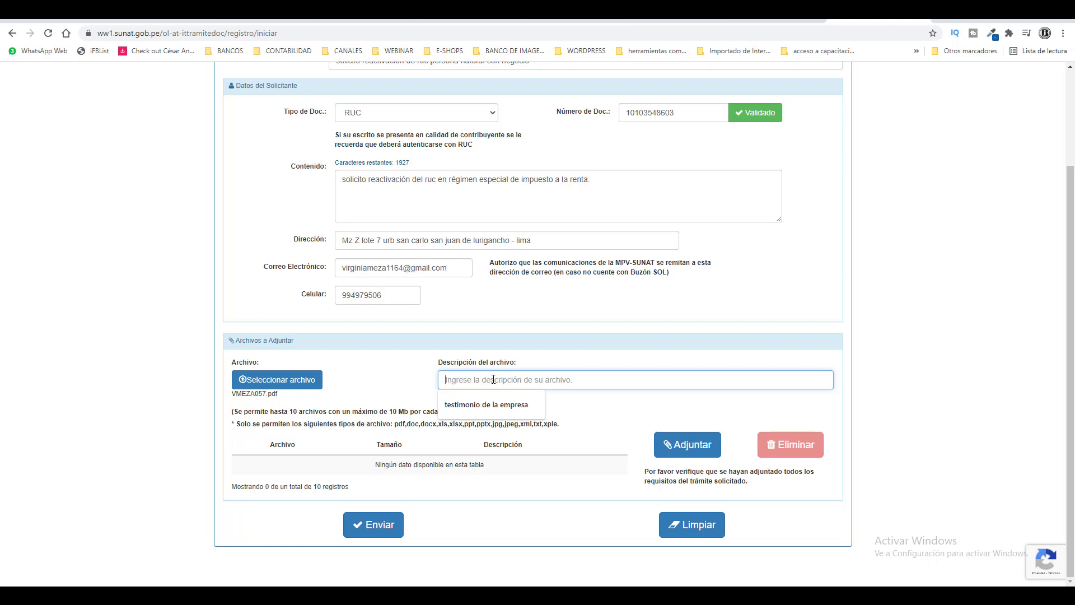
type("guia pa")
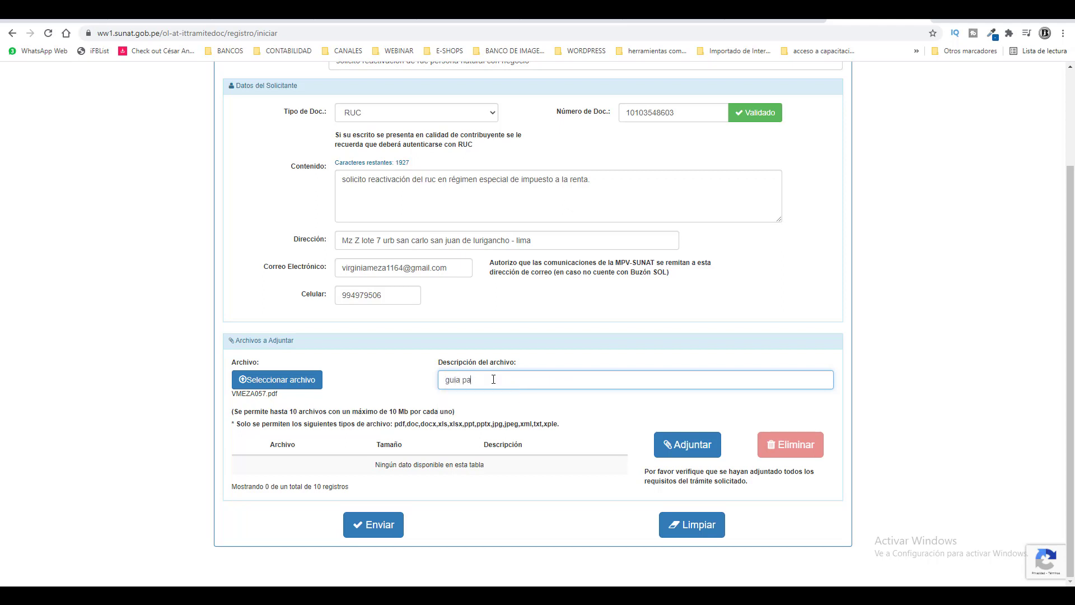
type("ra inscripción")
left_click(686, 451)
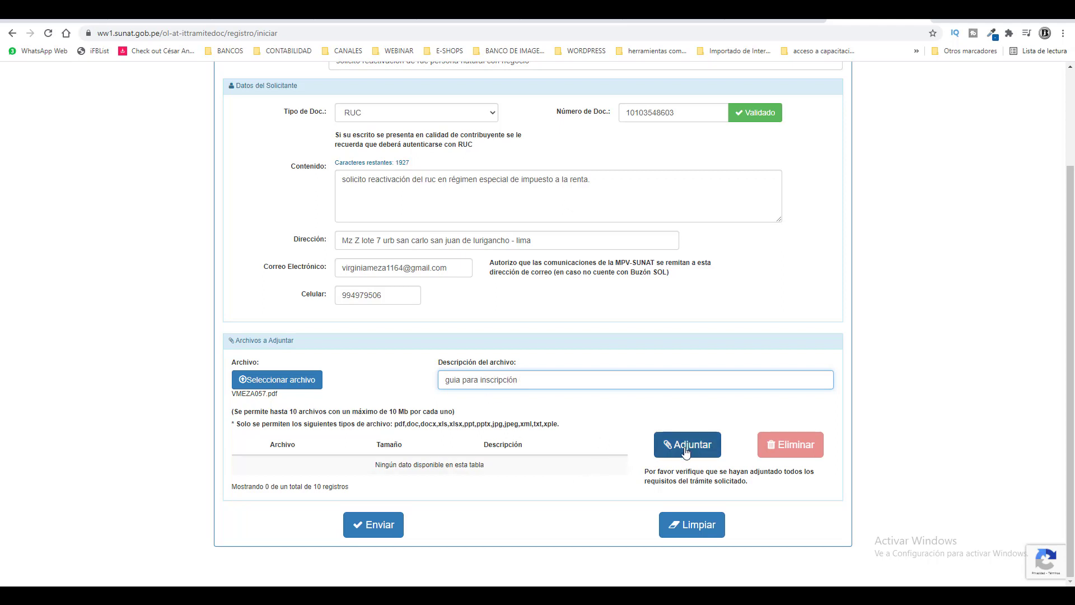
left_click(686, 450)
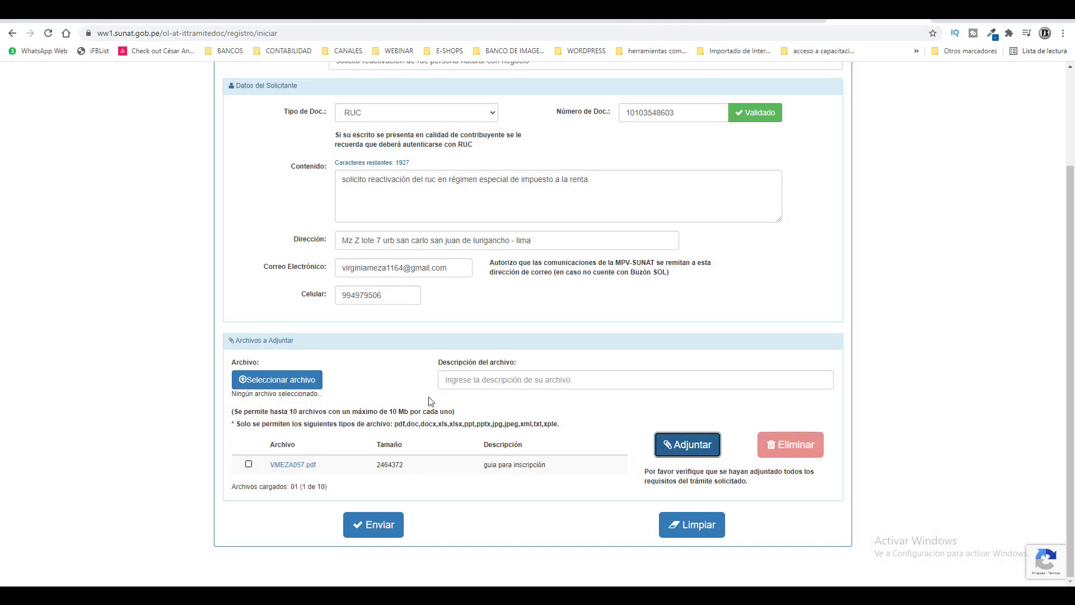
left_click(313, 383)
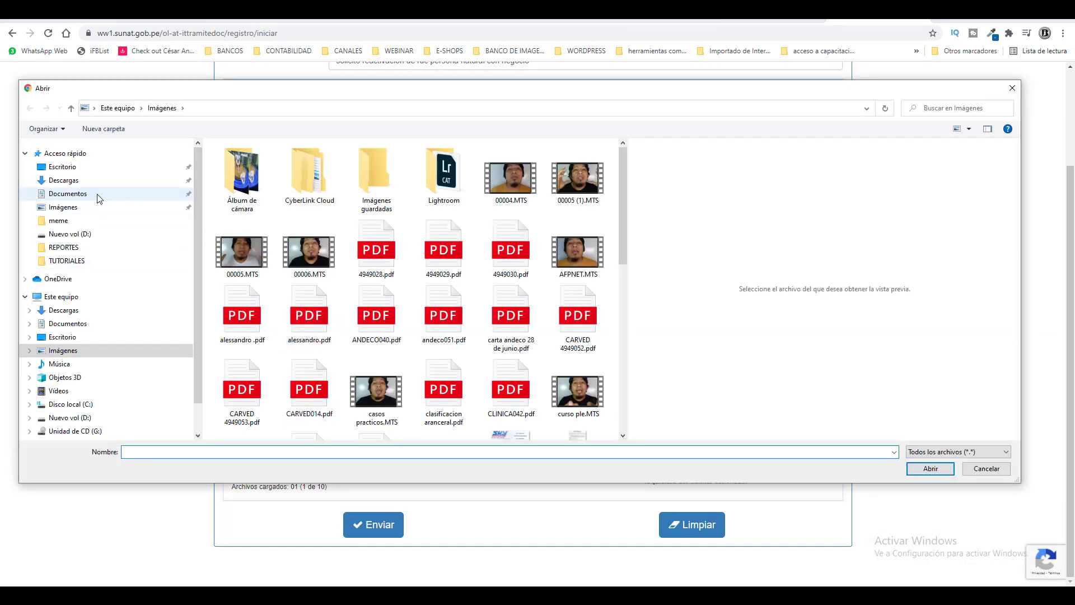
Step: Attach dni.jpeg from Descargas with the description 'dni'
left_click(93, 180)
left_click(246, 242)
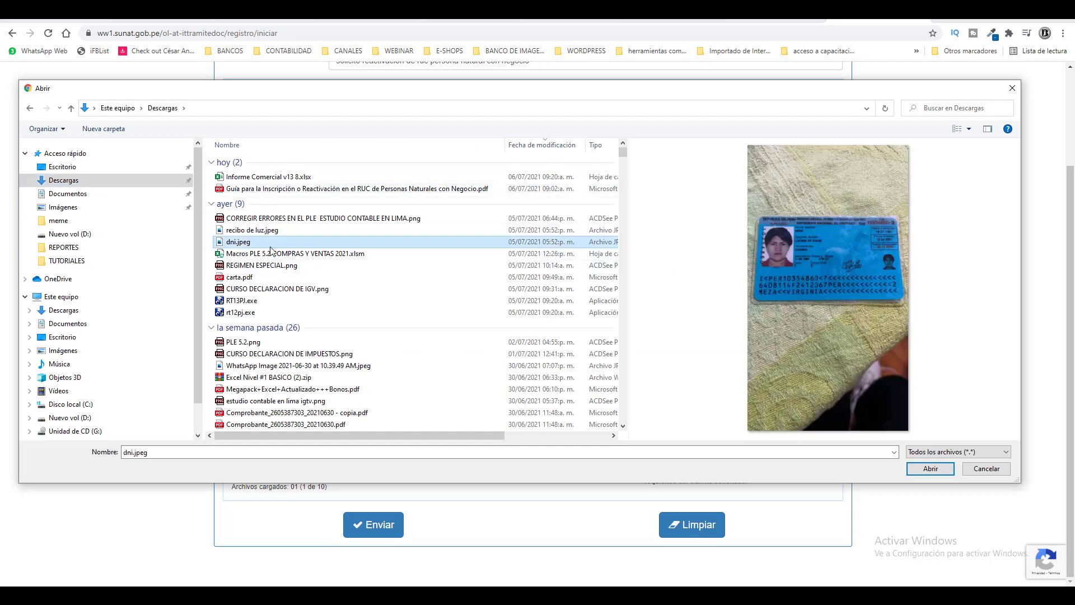
left_click(930, 469)
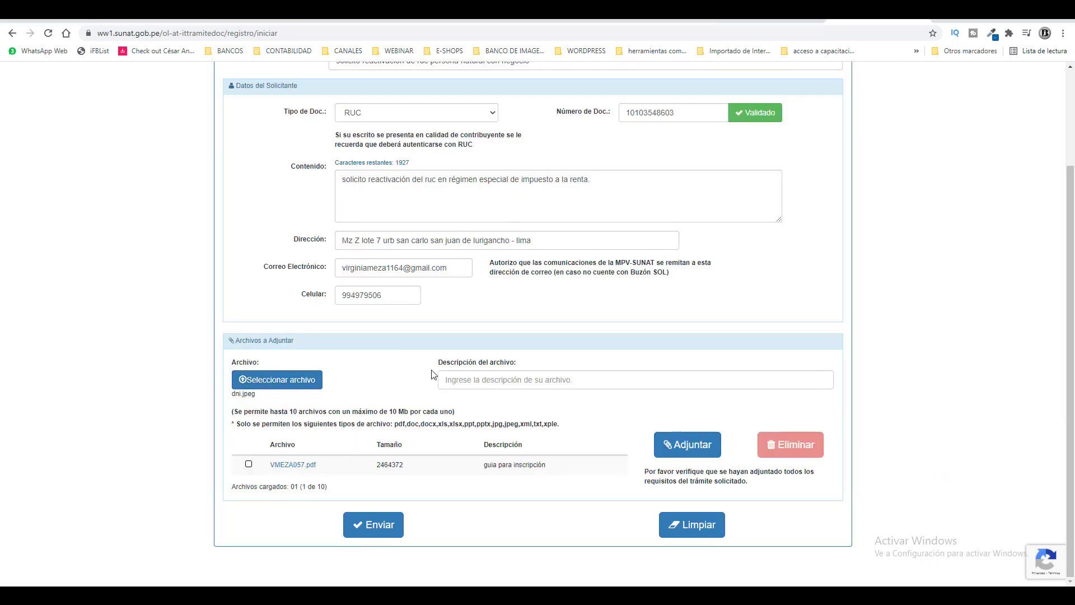
left_click(448, 379)
type("dni")
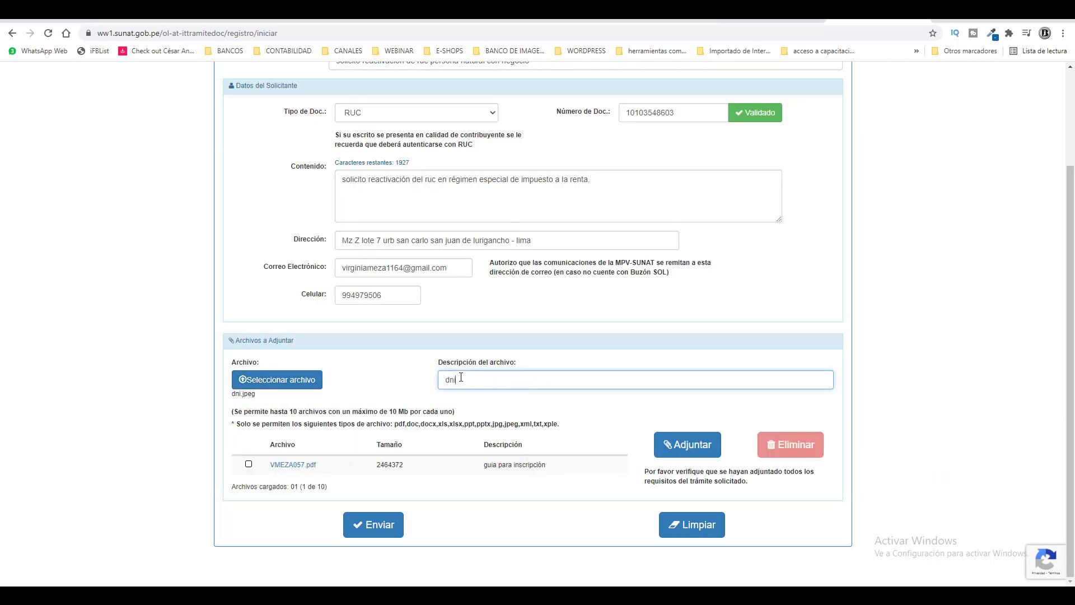
left_click(686, 436)
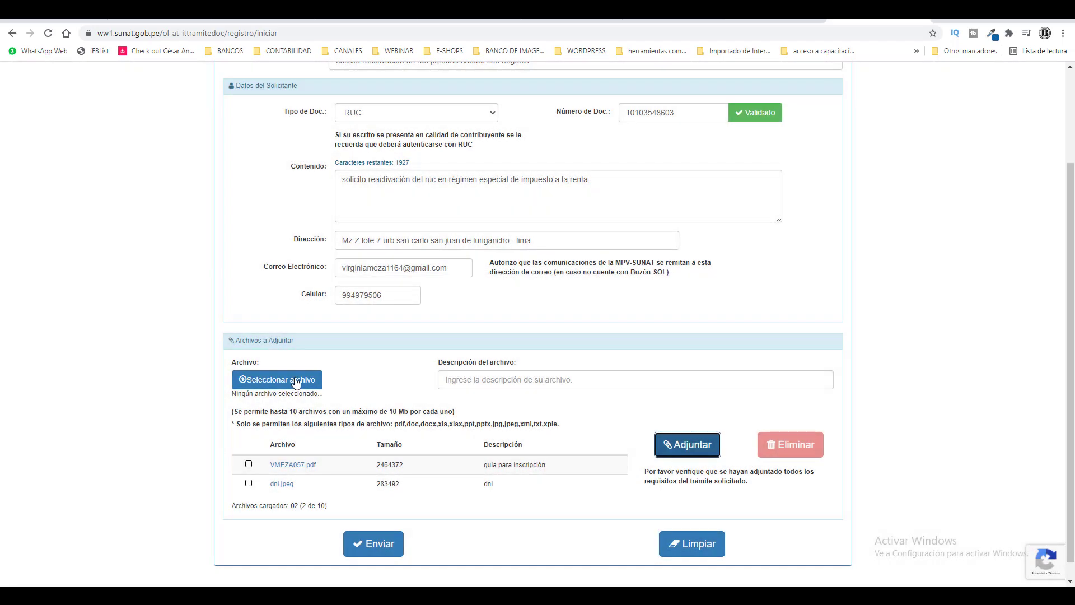
Step: Attach recibo de luz.jpeg with the description 'recibi de servicios' as the third file
left_click(297, 379)
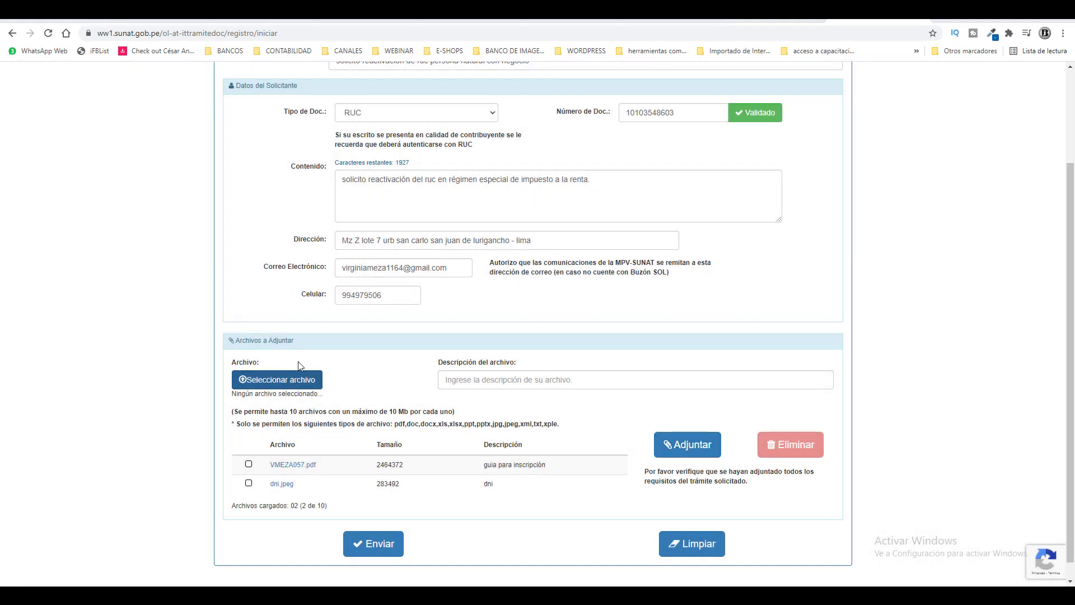
left_click(249, 241)
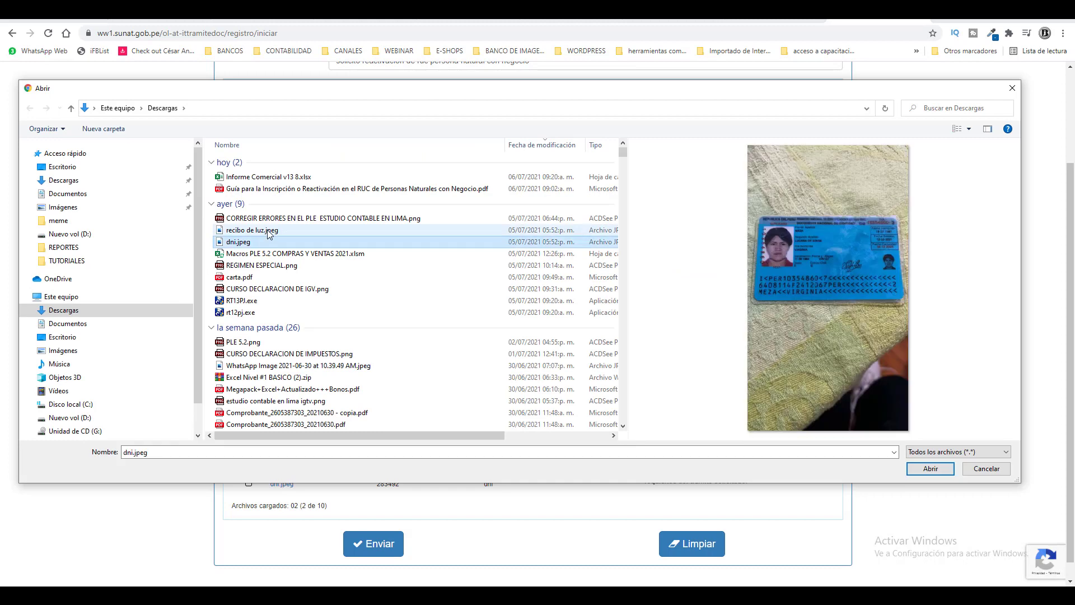
left_click(267, 229)
left_click(930, 468)
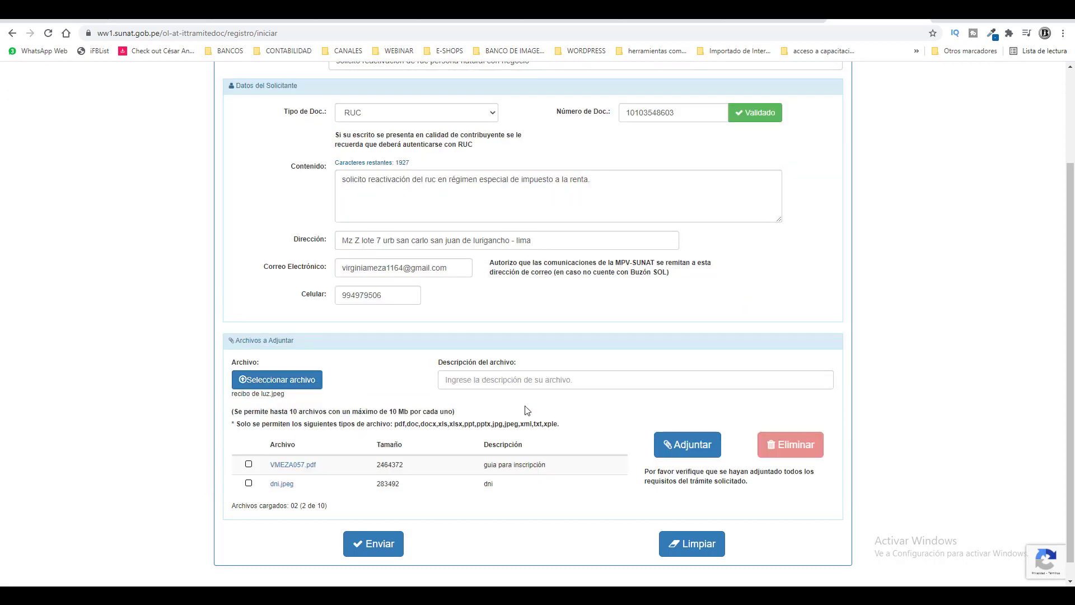
left_click(518, 380)
type("recibi de s")
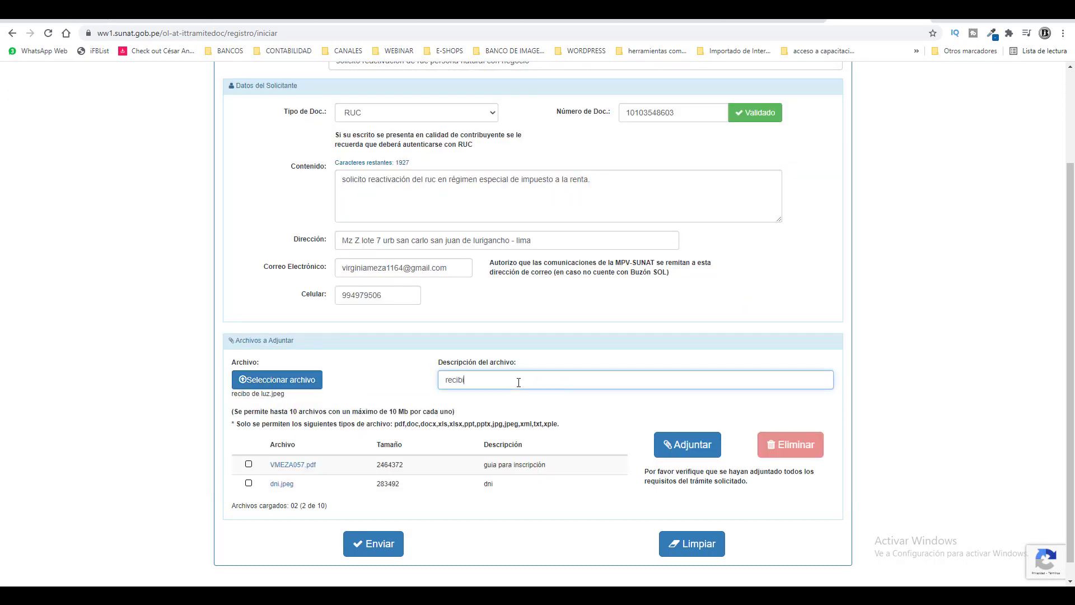
type("ervicios")
left_click(667, 447)
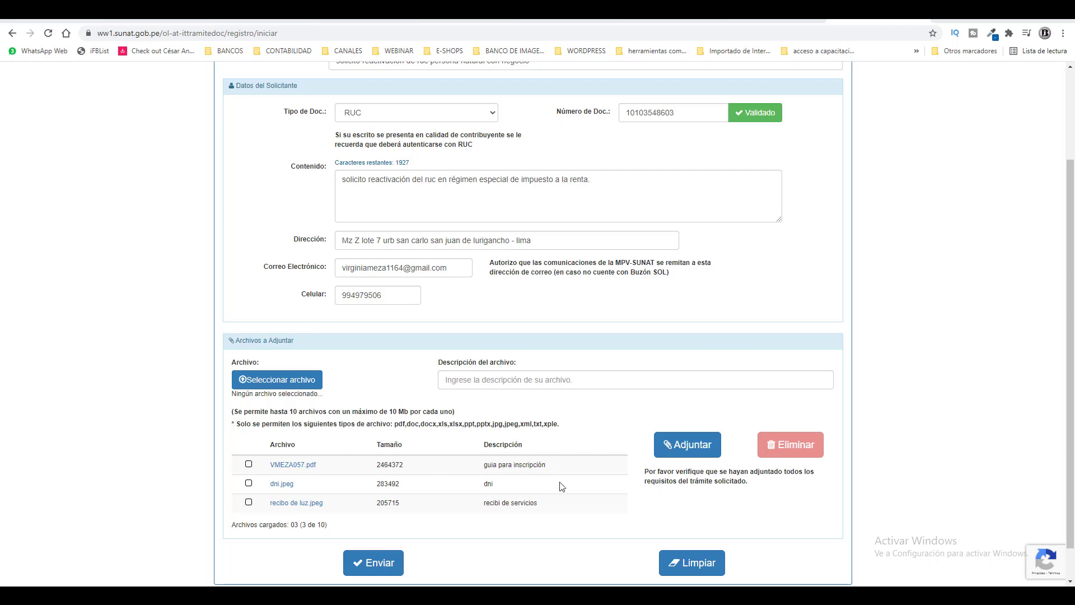
Step: Submit the filing, select the assigned expediente number, and switch to the SUNAT SOL window
scroll(540, 358, "up", 2)
scroll(400, 304, "down", 3)
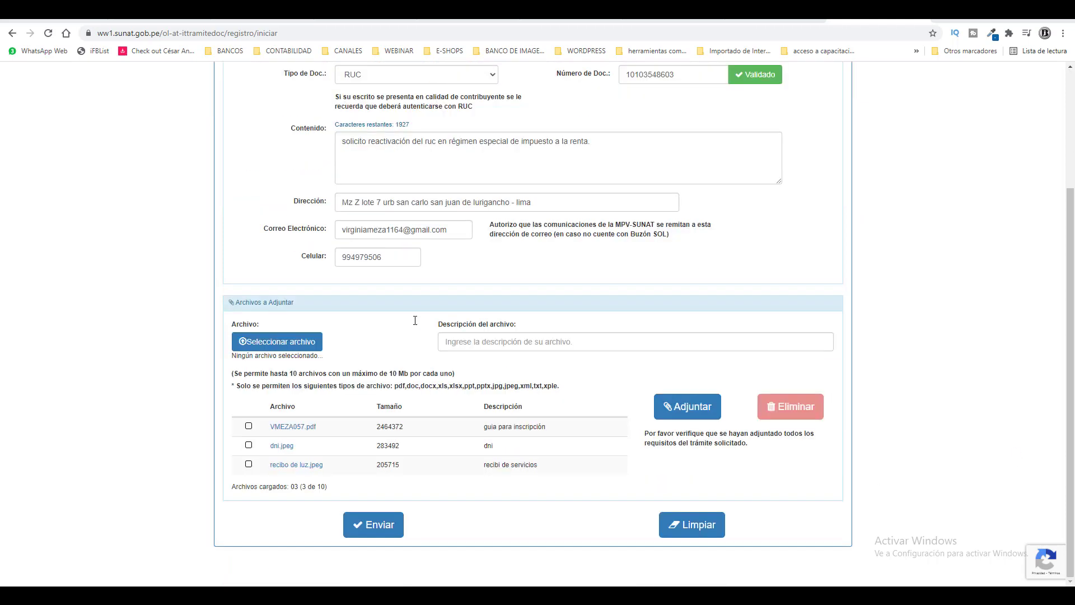
left_click(376, 526)
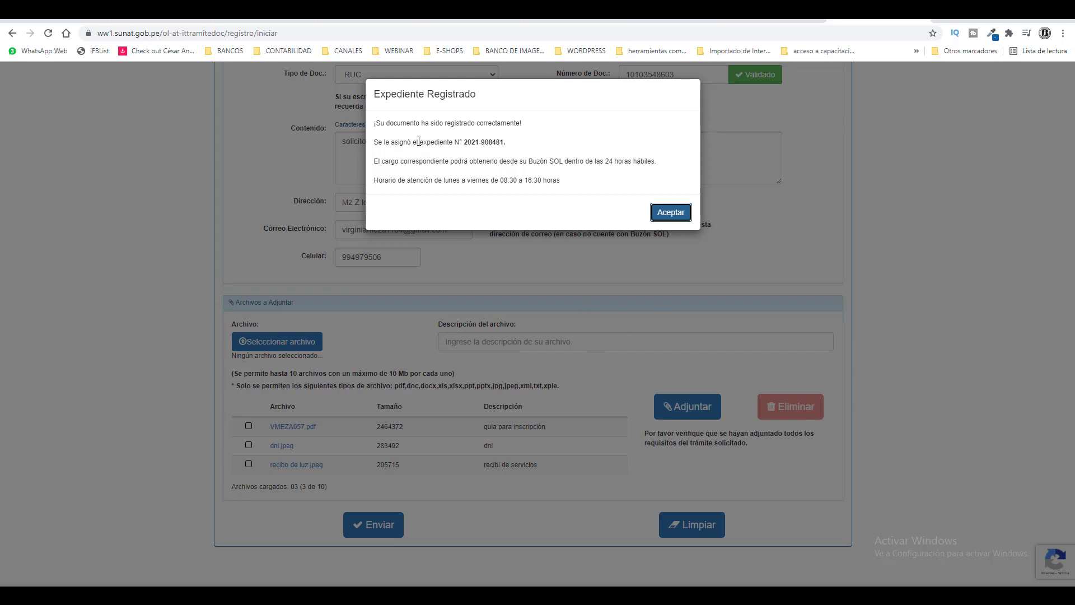
left_click_drag(464, 144, 510, 148)
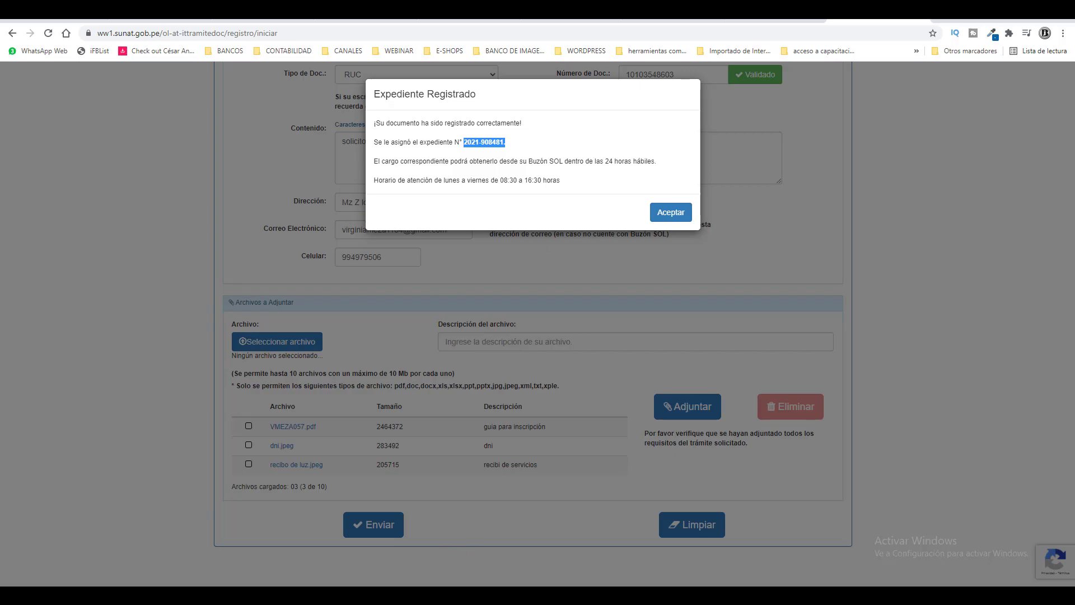
key("alt+Tab")
left_click(93, 68)
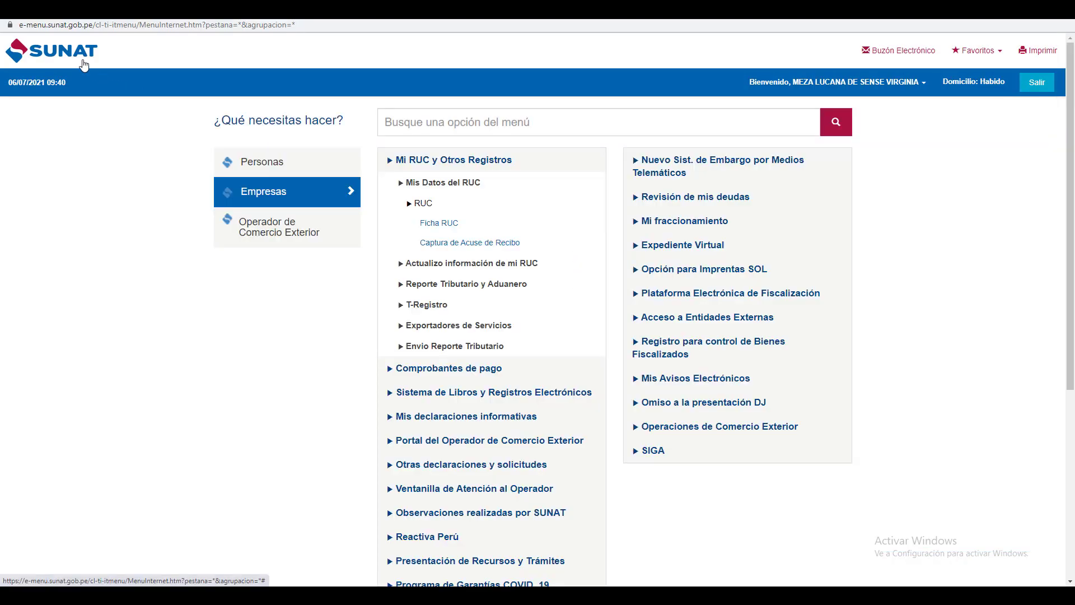
Step: Open Buzón Electrónico in SOL and wait out the unresponsive-page prompt
left_click(918, 50)
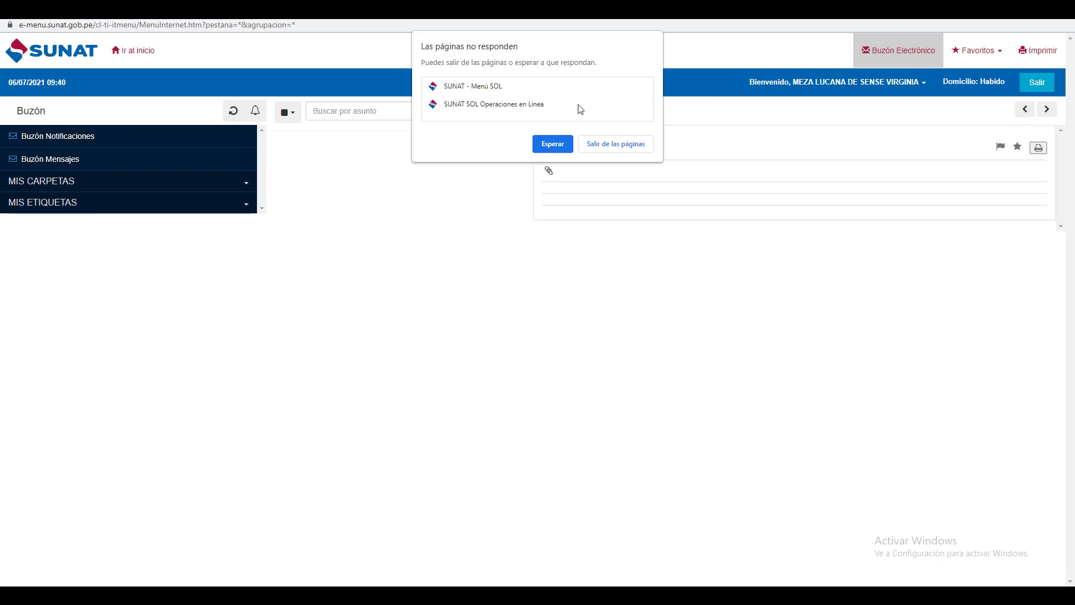
left_click(554, 144)
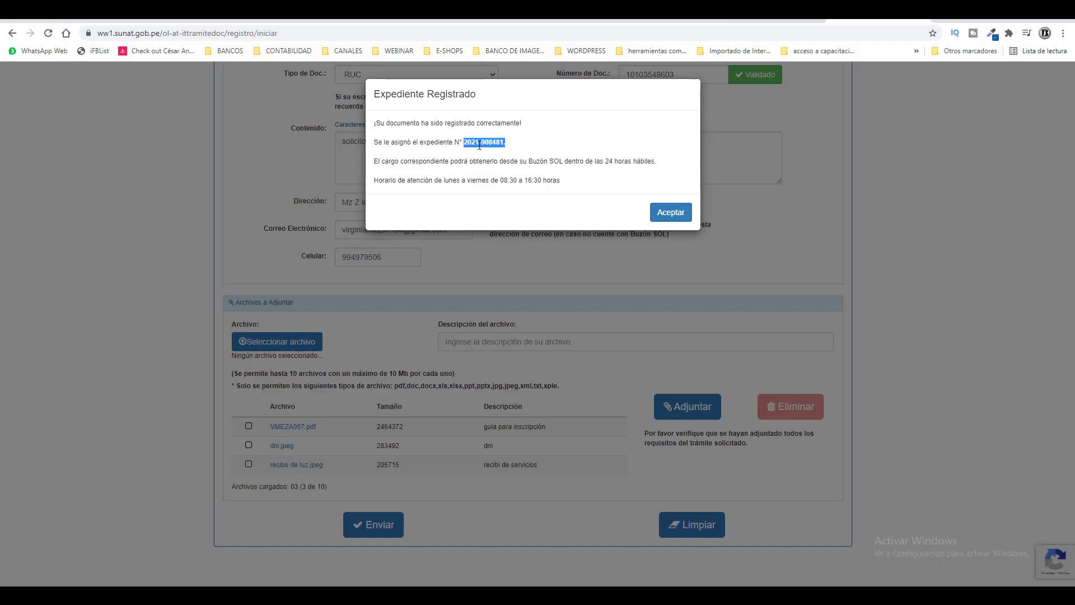
Step: Copy the new expediente number, then dismiss the registration confirmation and filing-deadline notice
left_click(504, 143)
left_click_drag(504, 142, 480, 142)
key("ctrl+c")
right_click(487, 144)
left_click(510, 152)
left_click(684, 212)
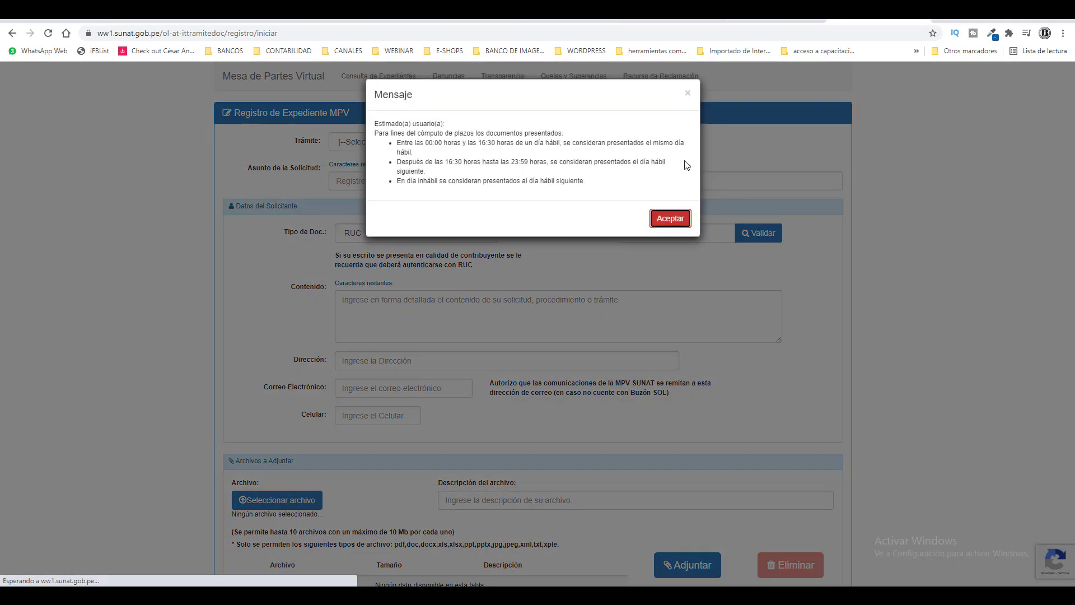
left_click(689, 96)
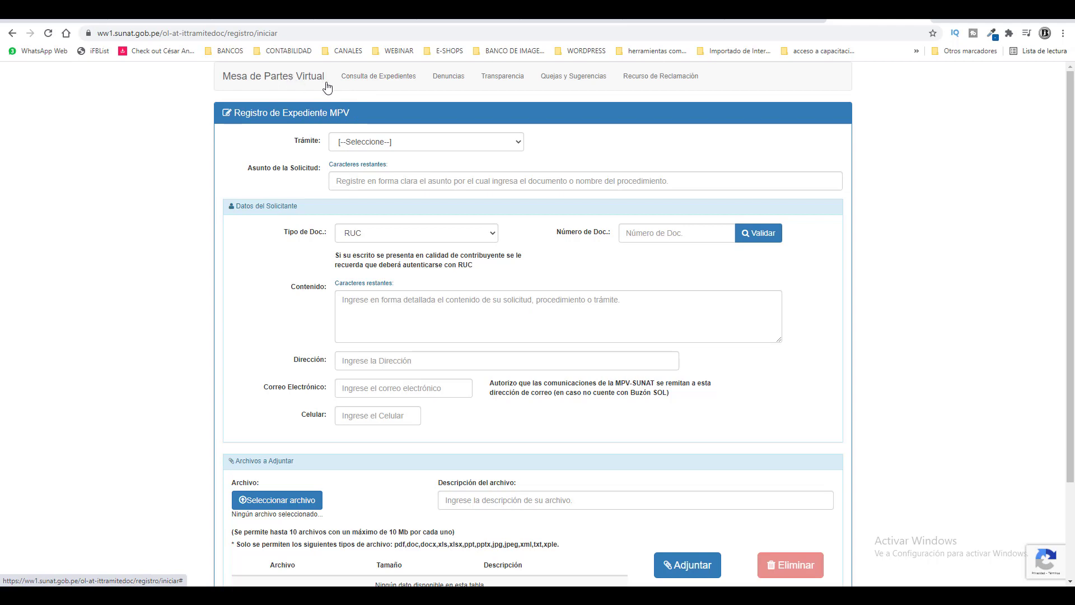
Step: Look up the copied expediente number: status PRESENTADO, '0 - SOLO NUMERADO'; then return to the form
left_click(391, 82)
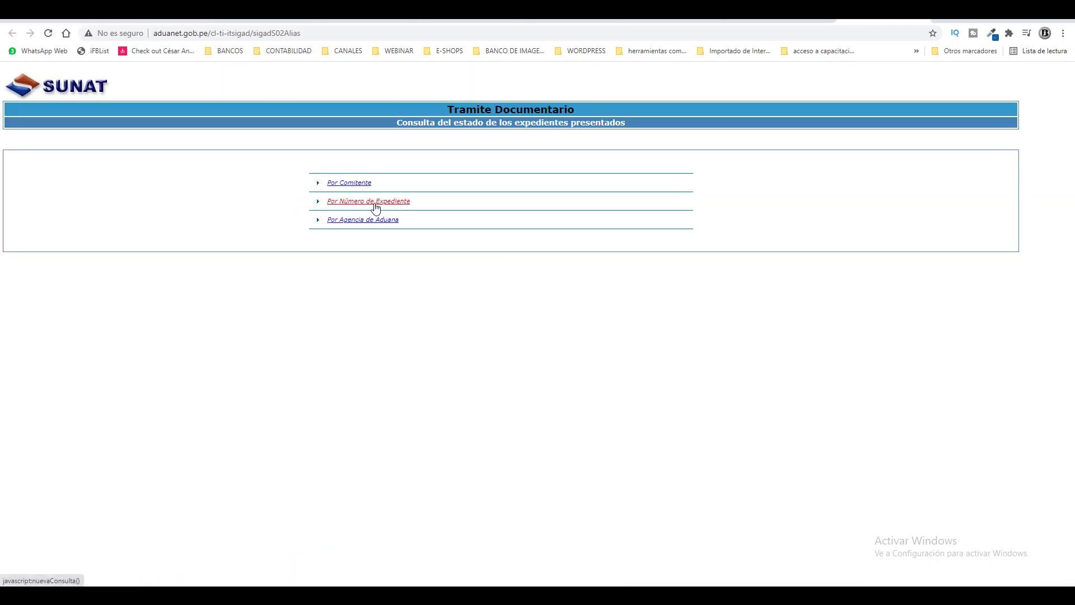
left_click(374, 205)
left_click(580, 168)
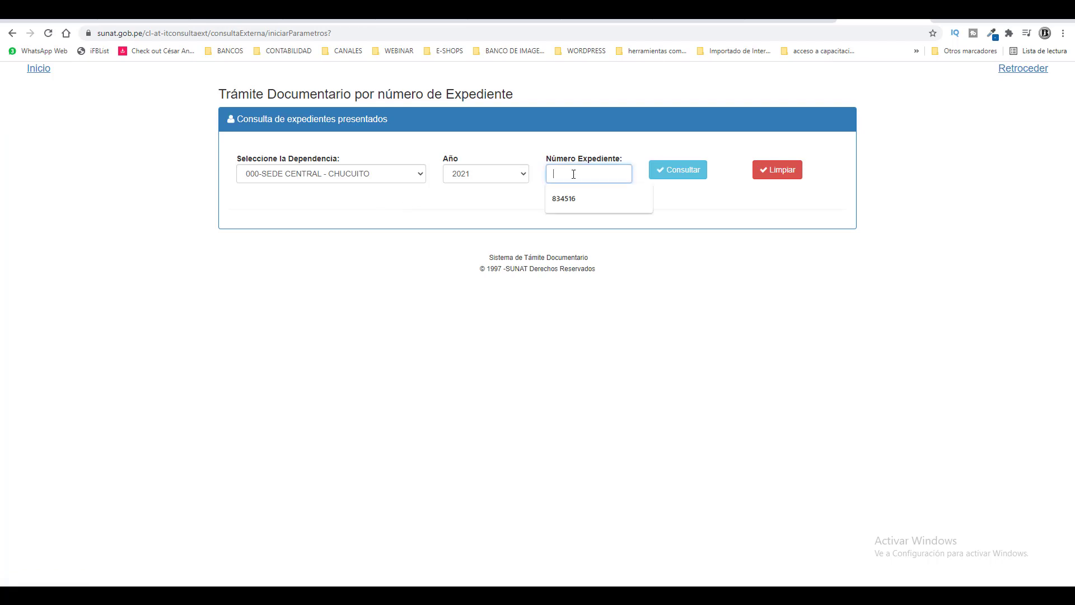
right_click(573, 170)
left_click(612, 261)
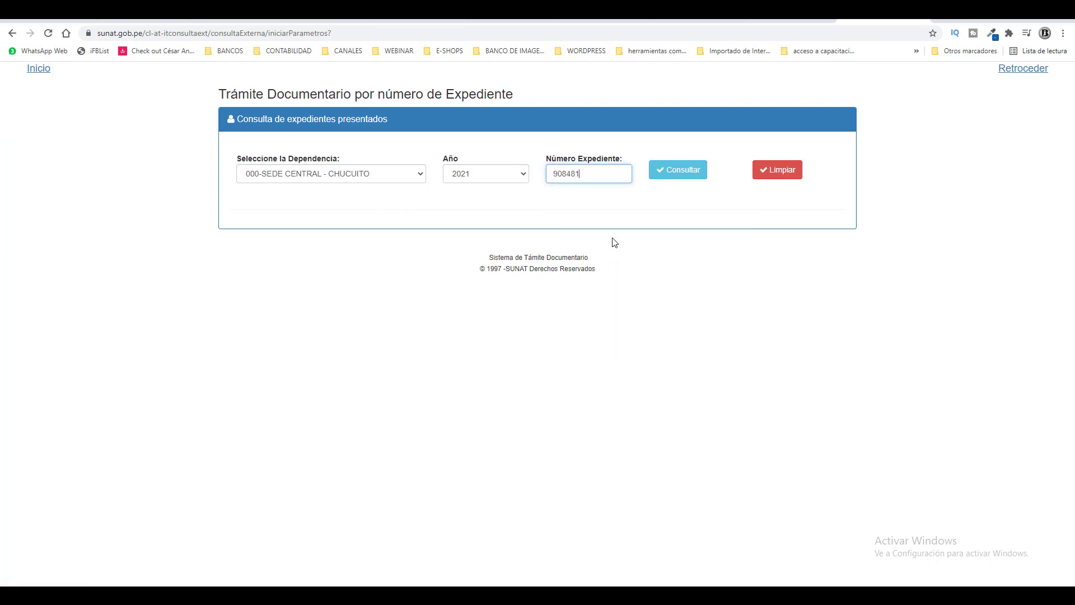
left_click(680, 173)
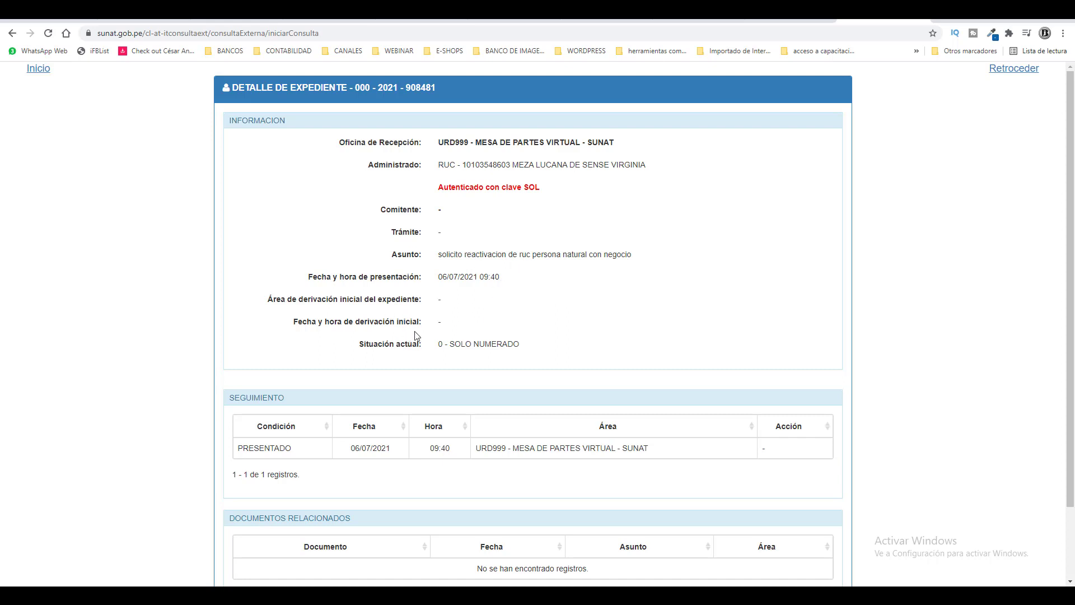
scroll(417, 336, "down", 2)
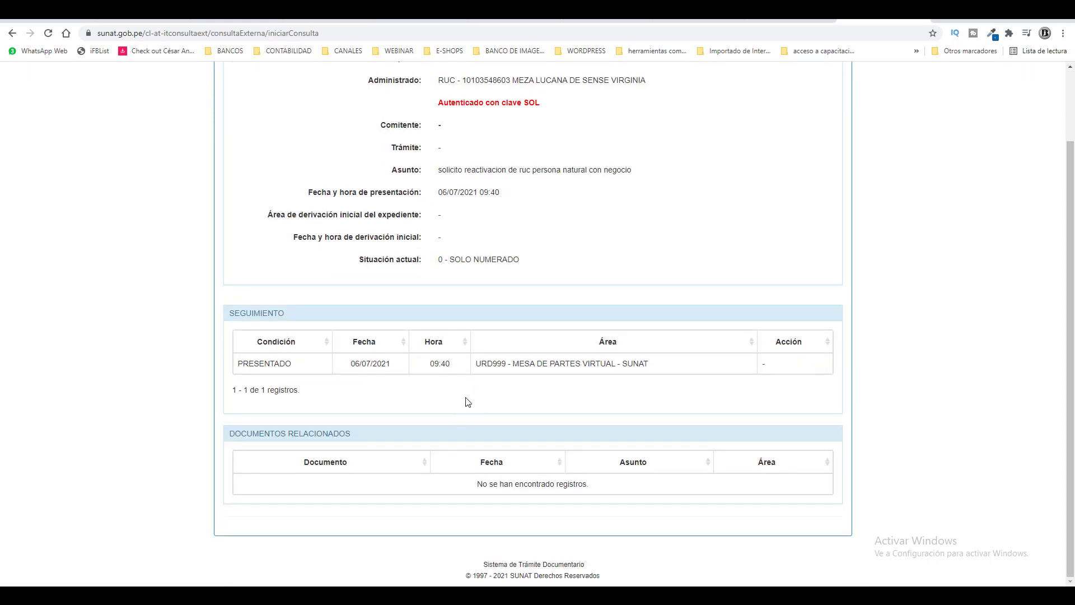
scroll(469, 407, "up", 2)
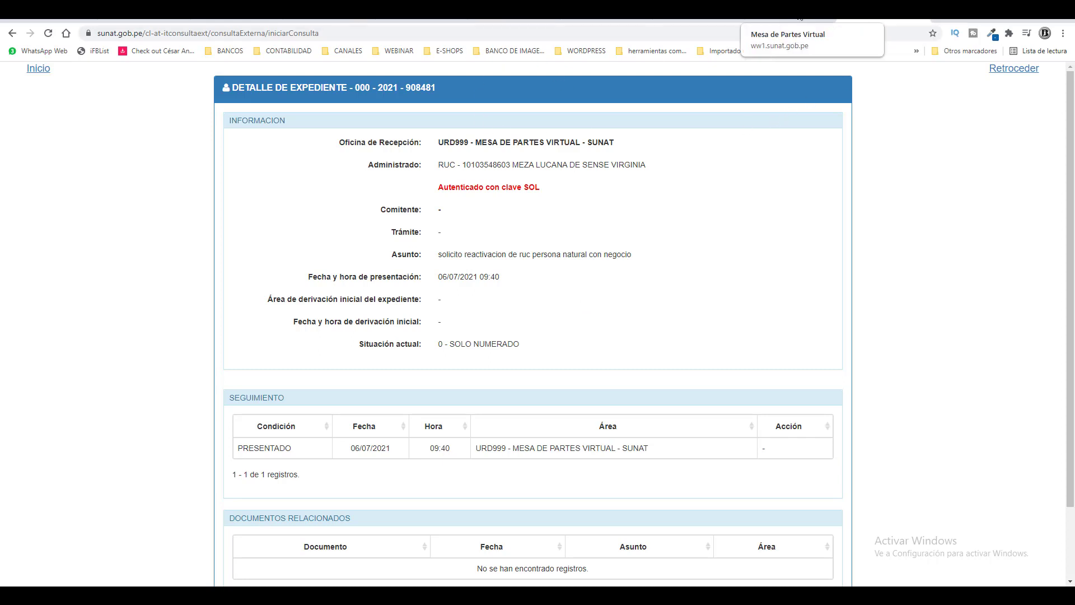
left_click(789, 23)
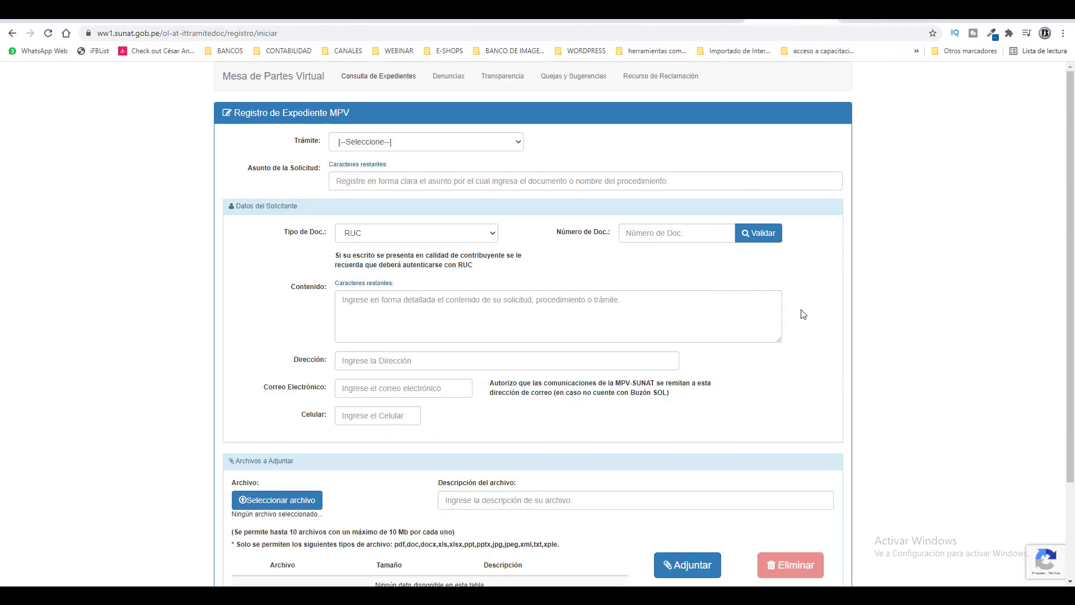